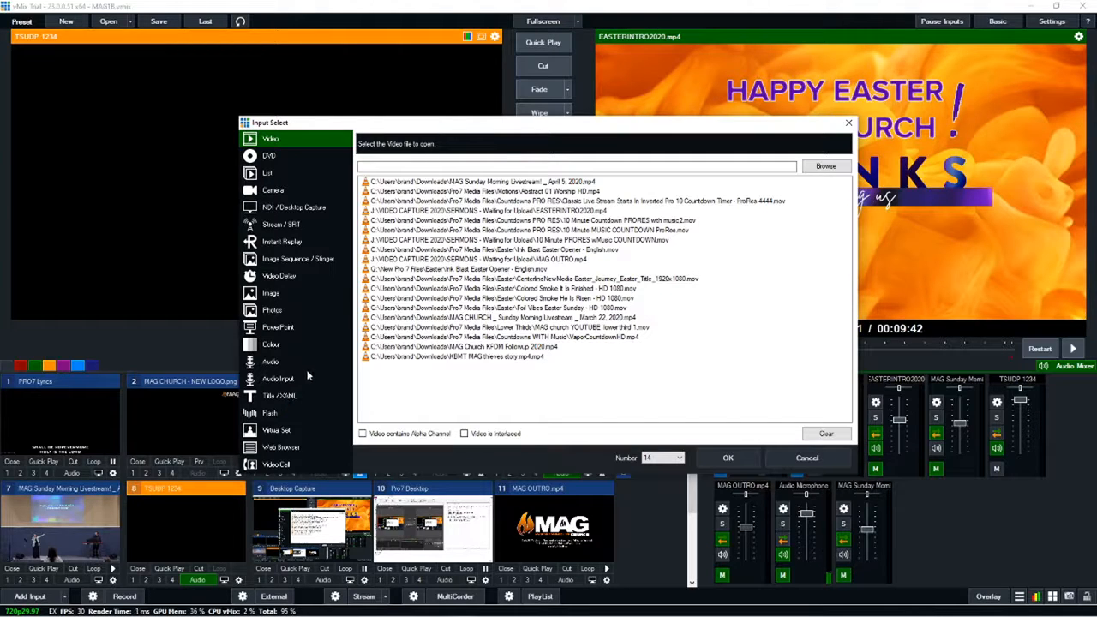
- Add the video Abstract 01 Worship HD.mp4 from the Motions folder as a new input
left_click(278, 464)
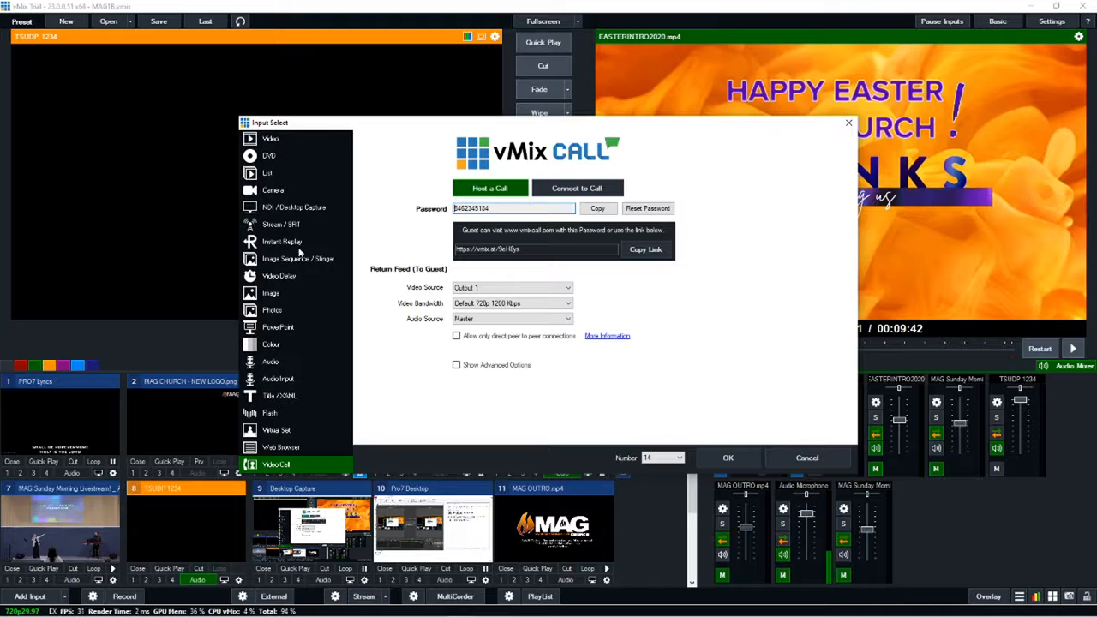
left_click(272, 141)
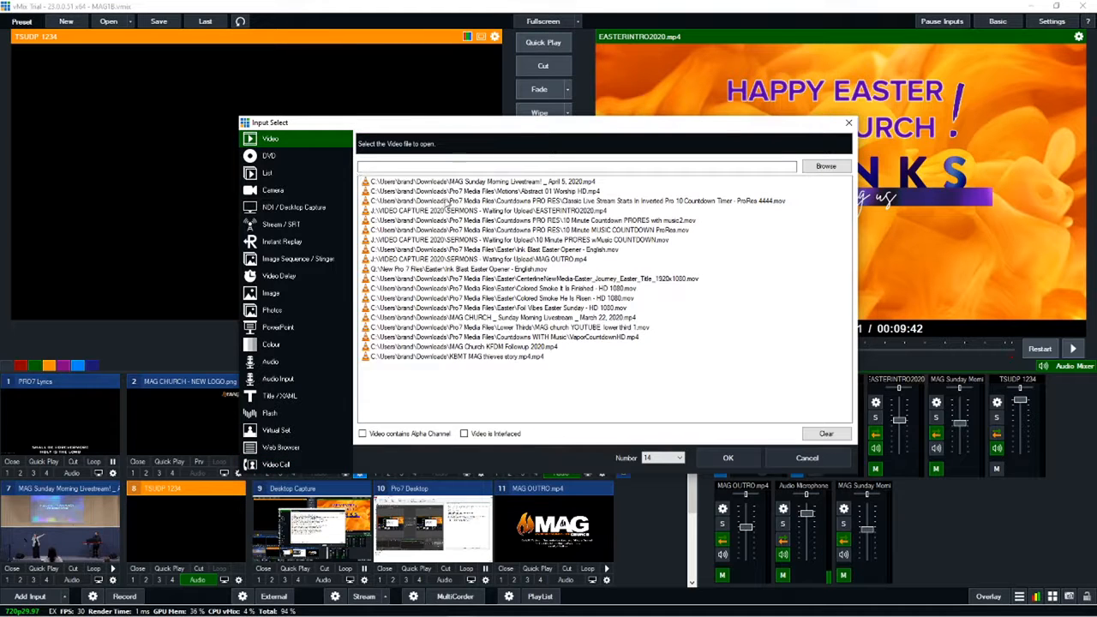
left_click(823, 166)
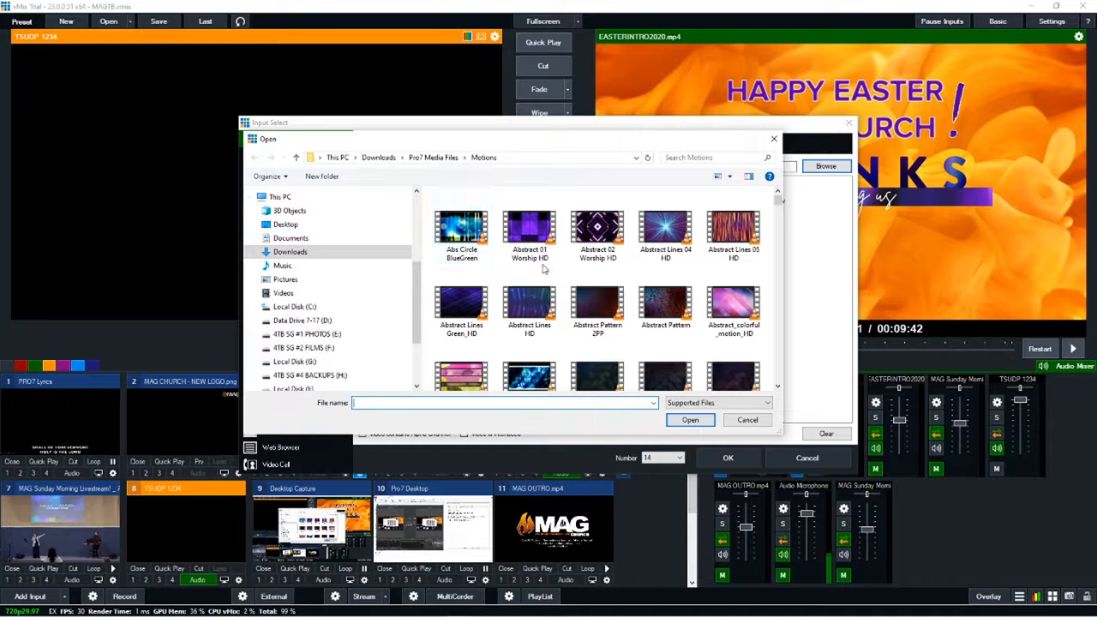
double_click(531, 232)
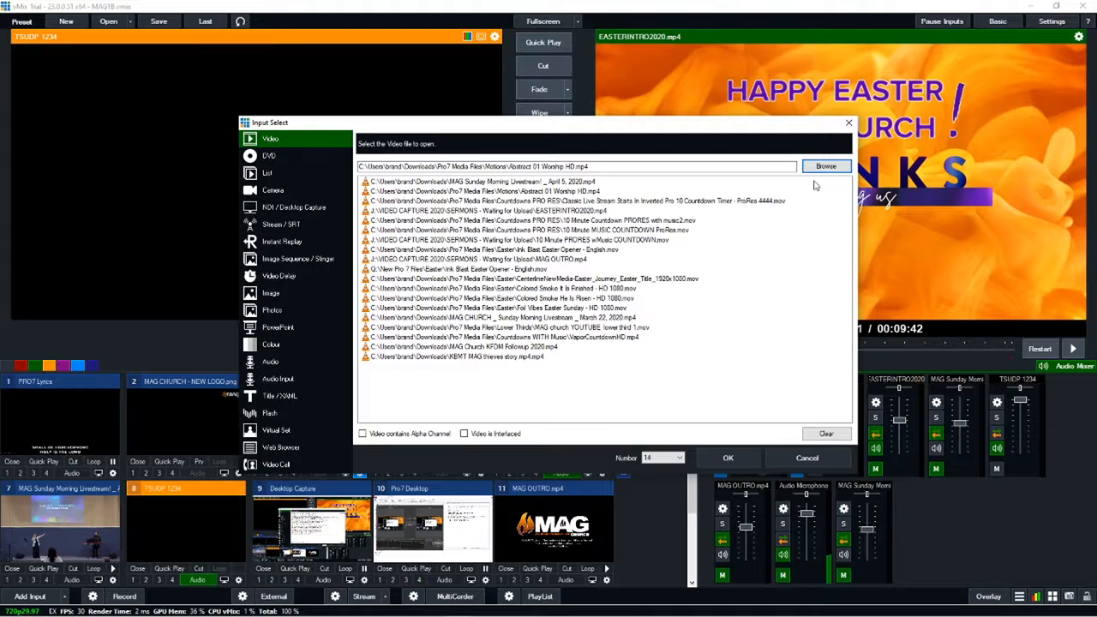
left_click(724, 461)
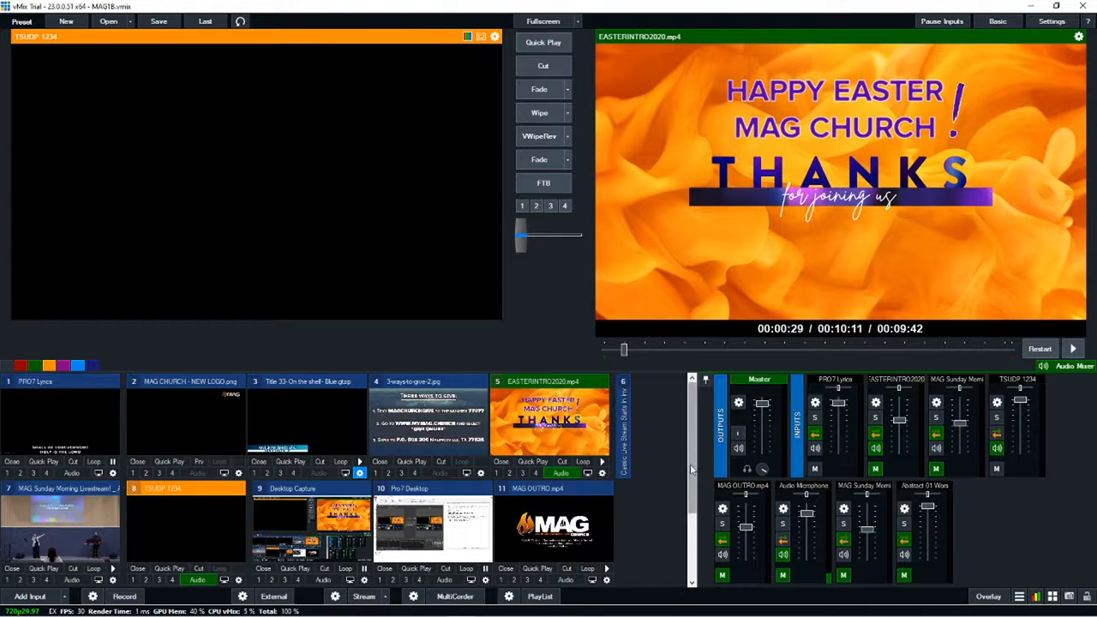
- Move the Abstract 01 Worship HD input to the first position among the inputs
left_click_drag(692, 470, 691, 529)
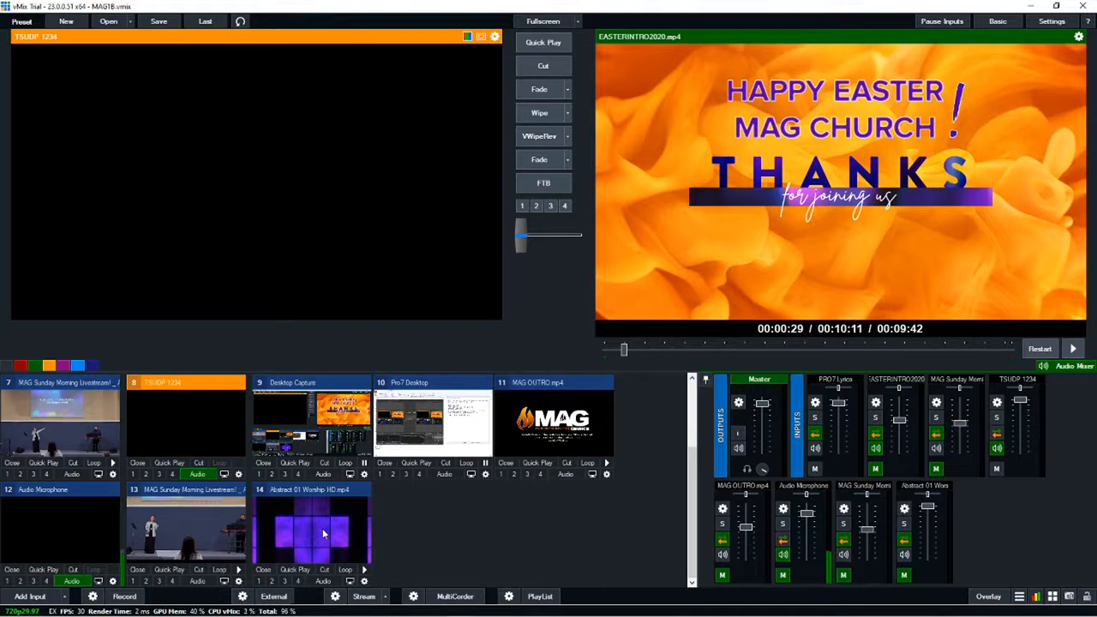
left_click_drag(228, 448, 178, 395)
scroll(228, 519, "up", 3)
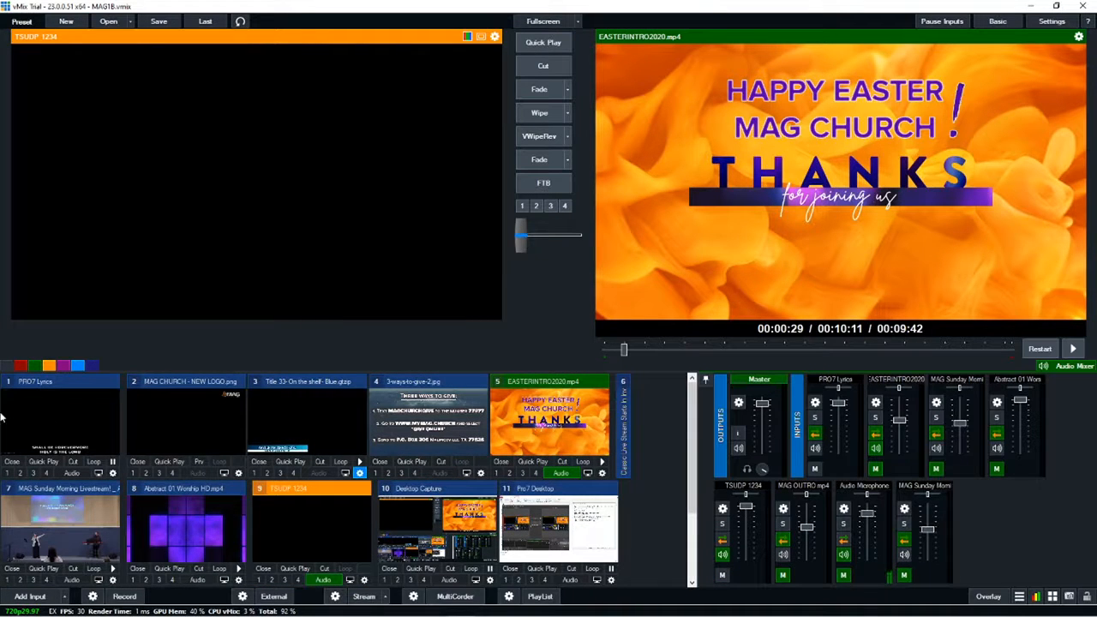
left_click_drag(161, 513, 5, 425)
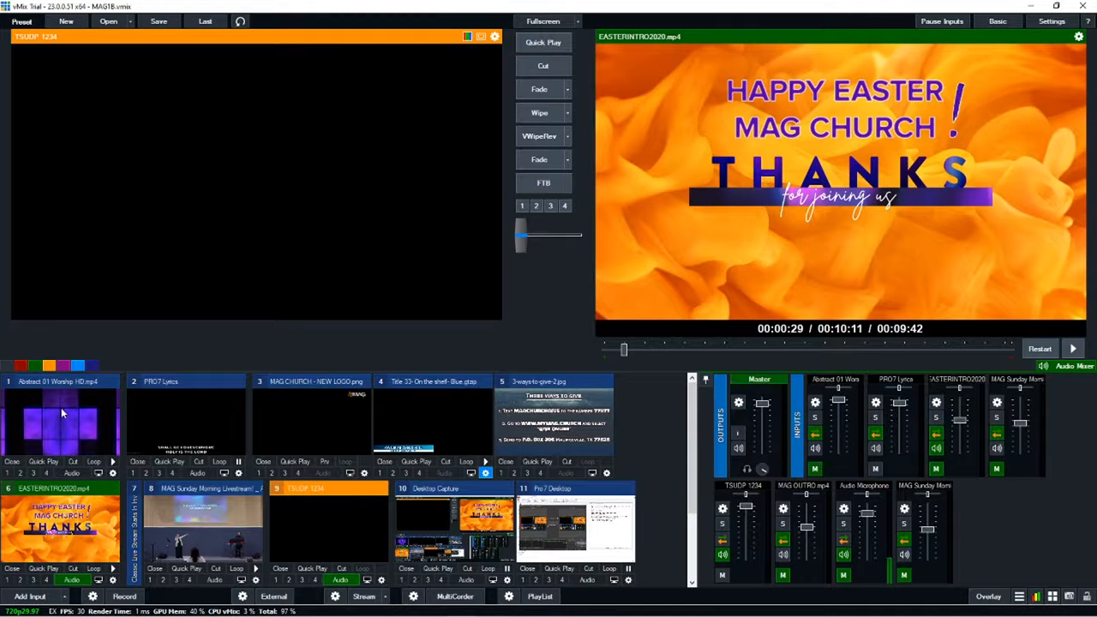
- Add the video Abstract 02 Worship HD.mp4 from the Motions folder as input number 1
mouse_move(36, 595)
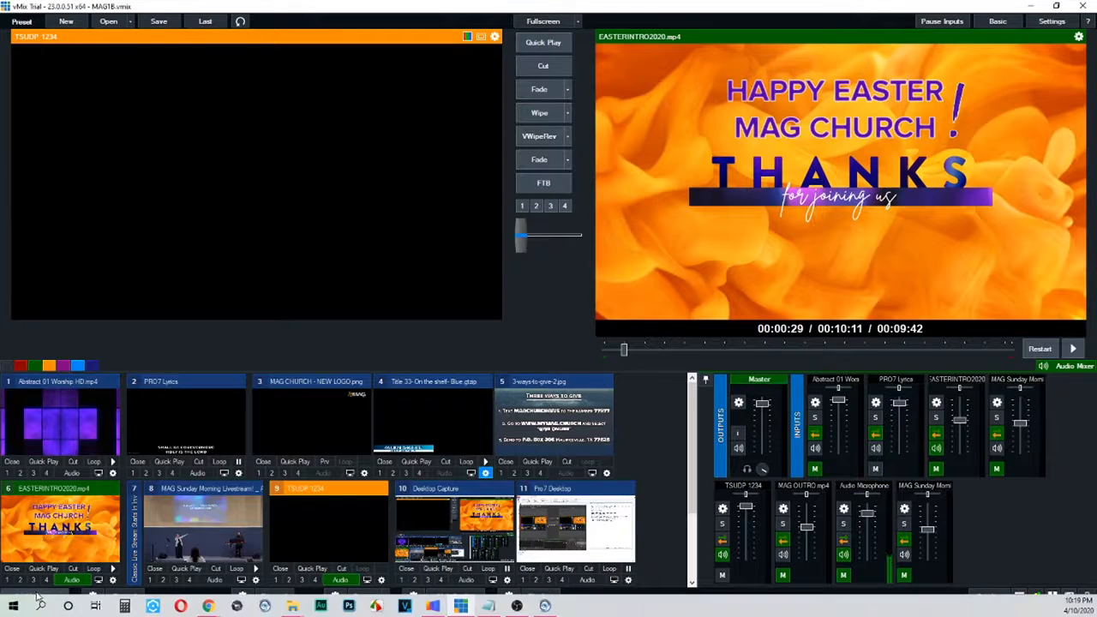
left_click(33, 597)
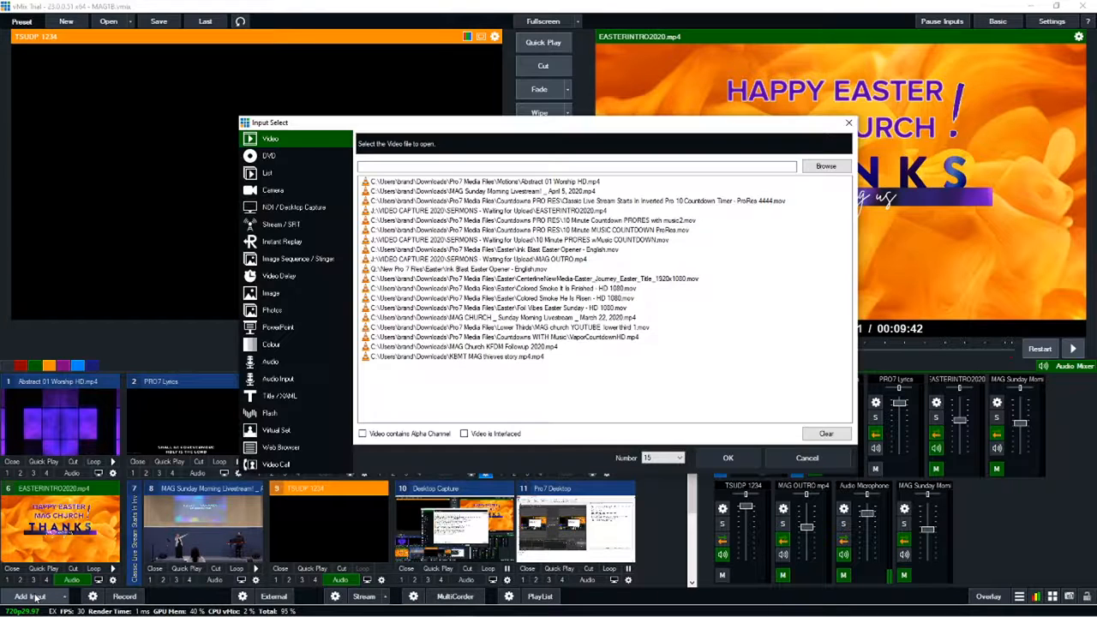
left_click(827, 167)
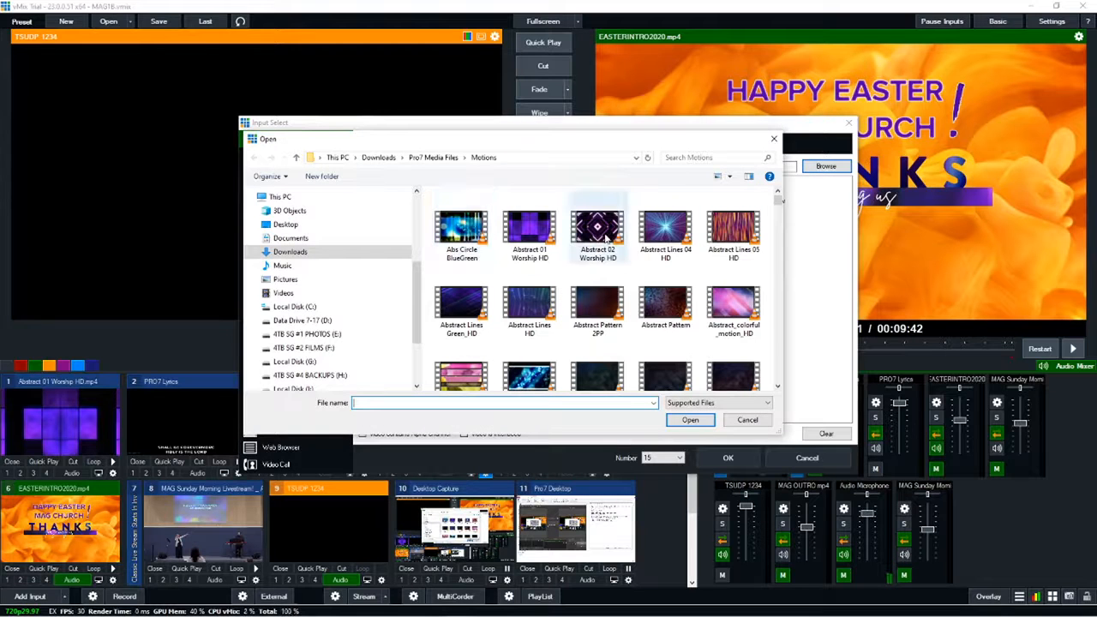
double_click(600, 240)
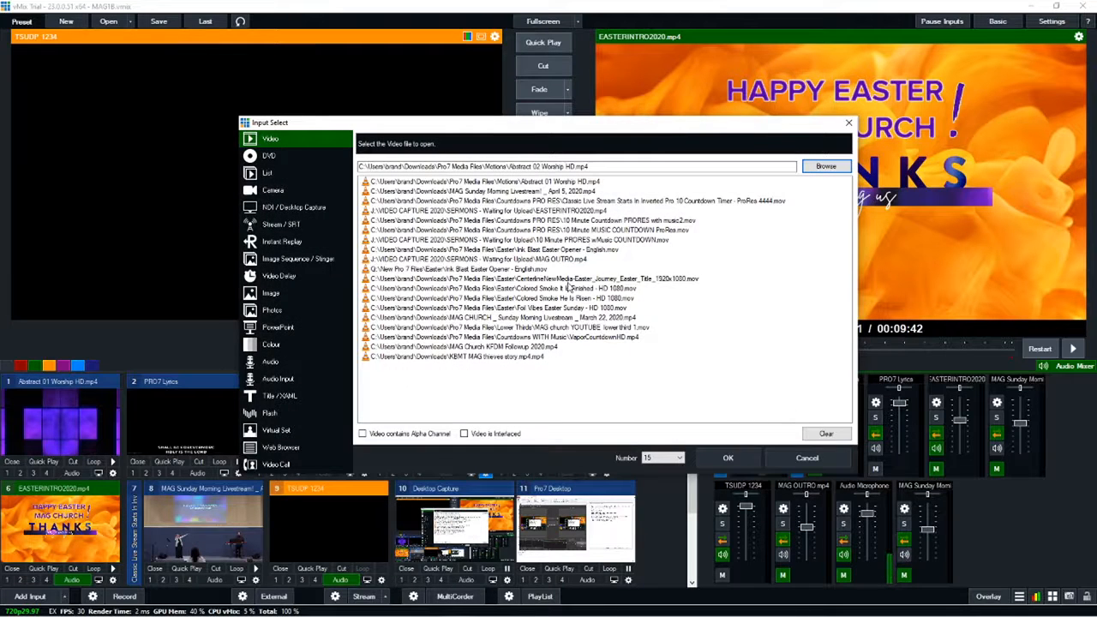
left_click(664, 457)
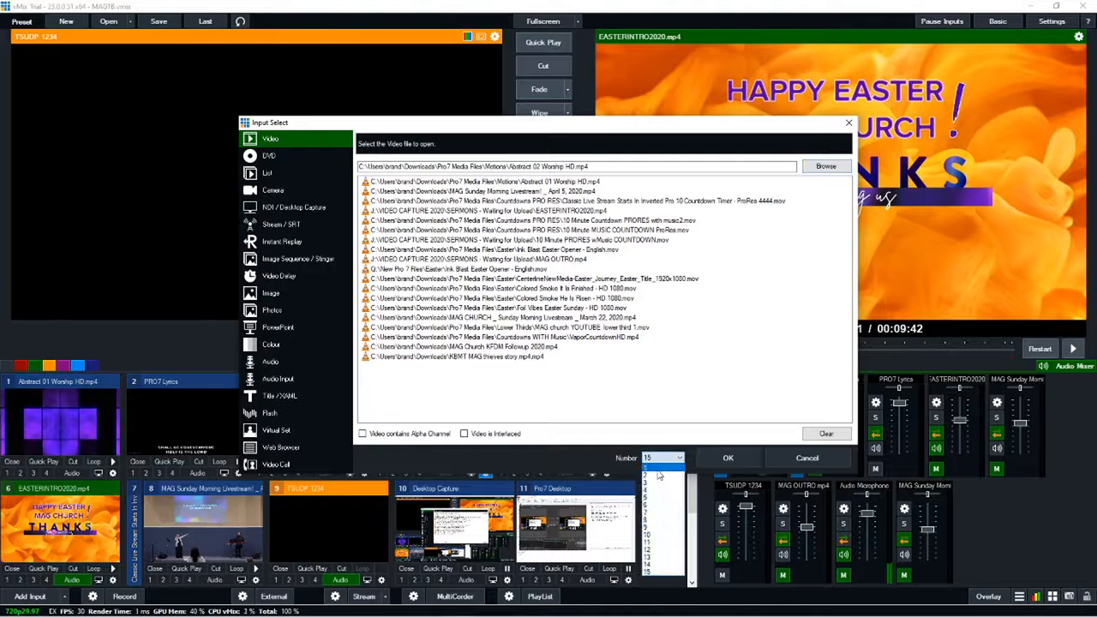
left_click(658, 469)
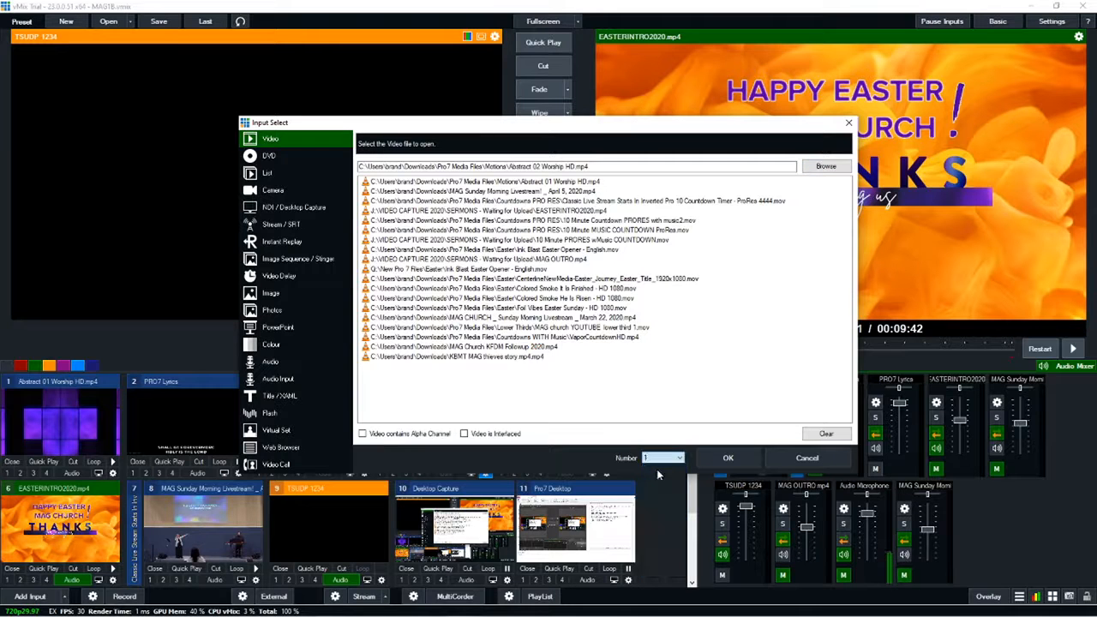
left_click(711, 459)
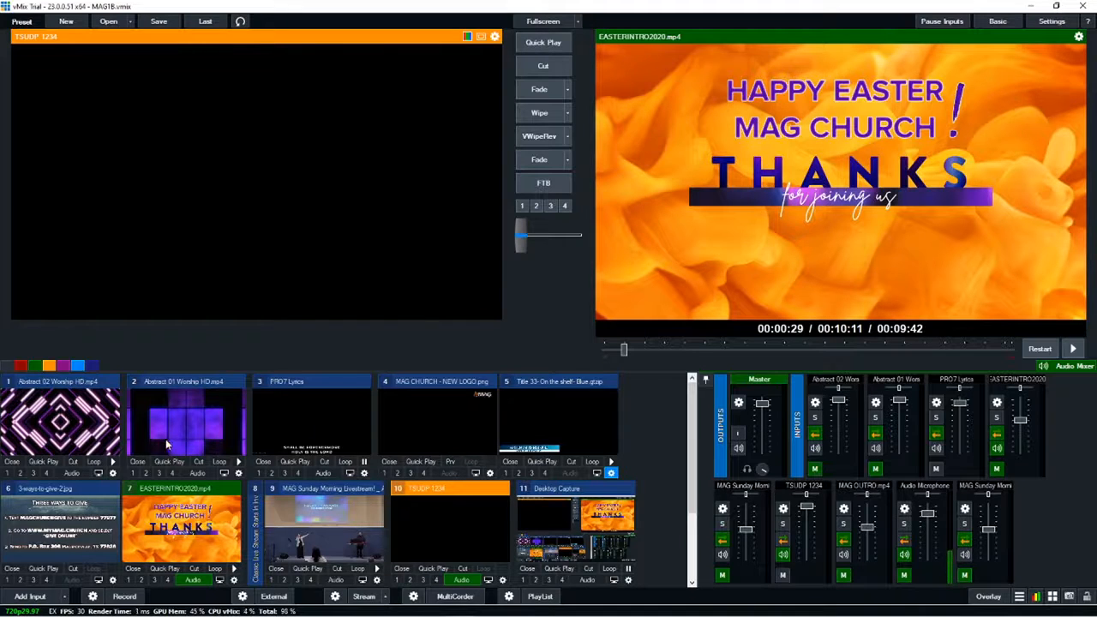
- Load Abstract 01 Worship HD into the preview and fade it to the live output
mouse_move(202, 434)
left_click(199, 441)
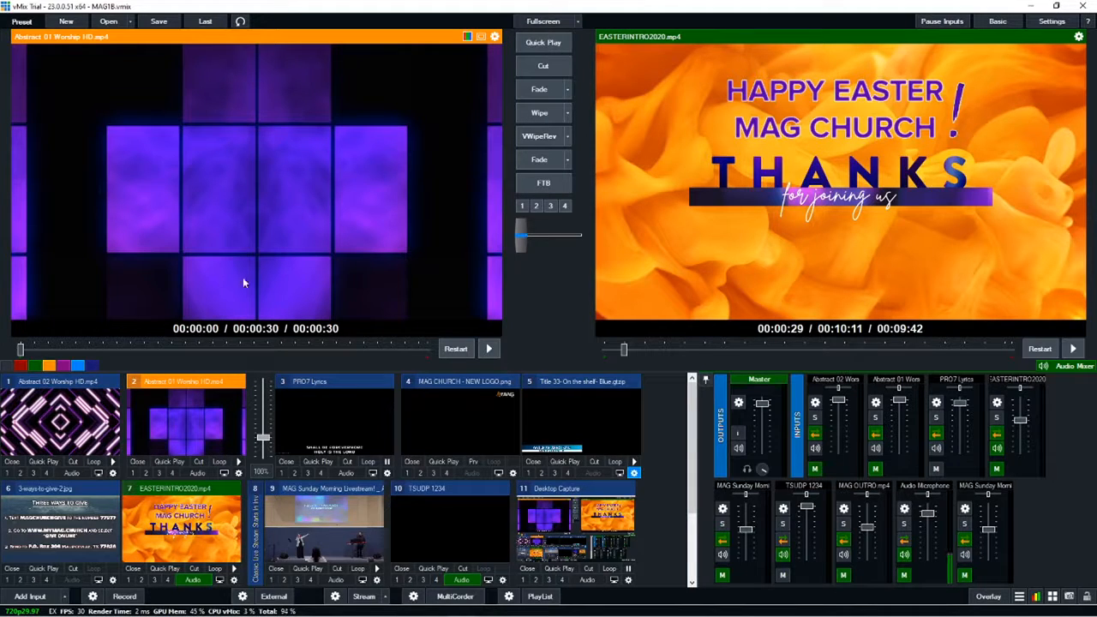
left_click(538, 163)
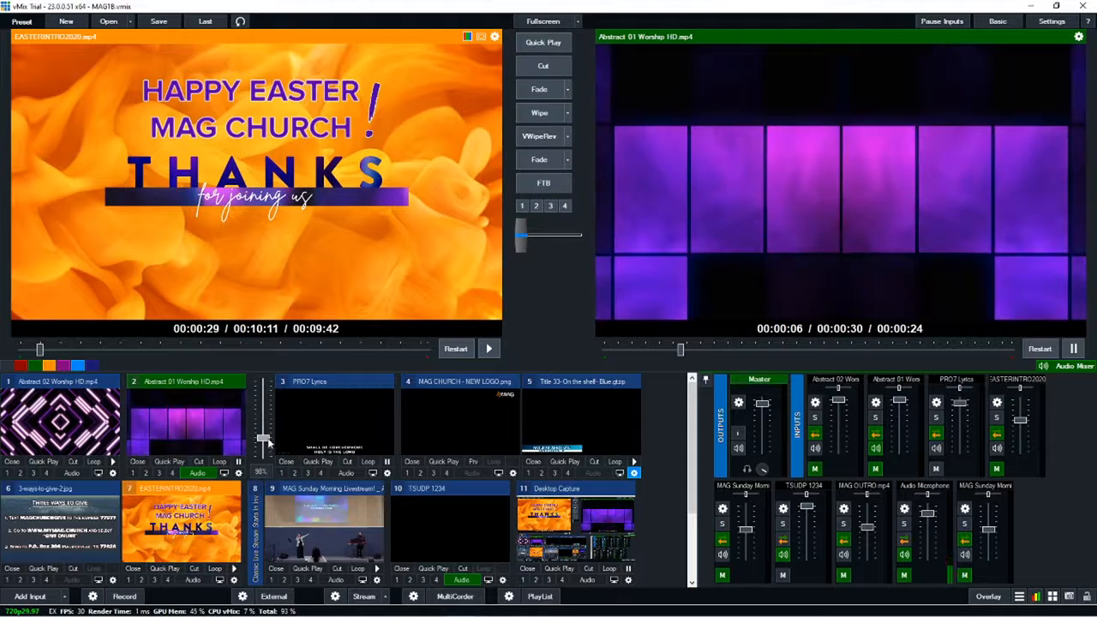
- Slow down the playback of Abstract 01 Worship HD, then raise its playback speed to 327%
left_click_drag(268, 440, 266, 447)
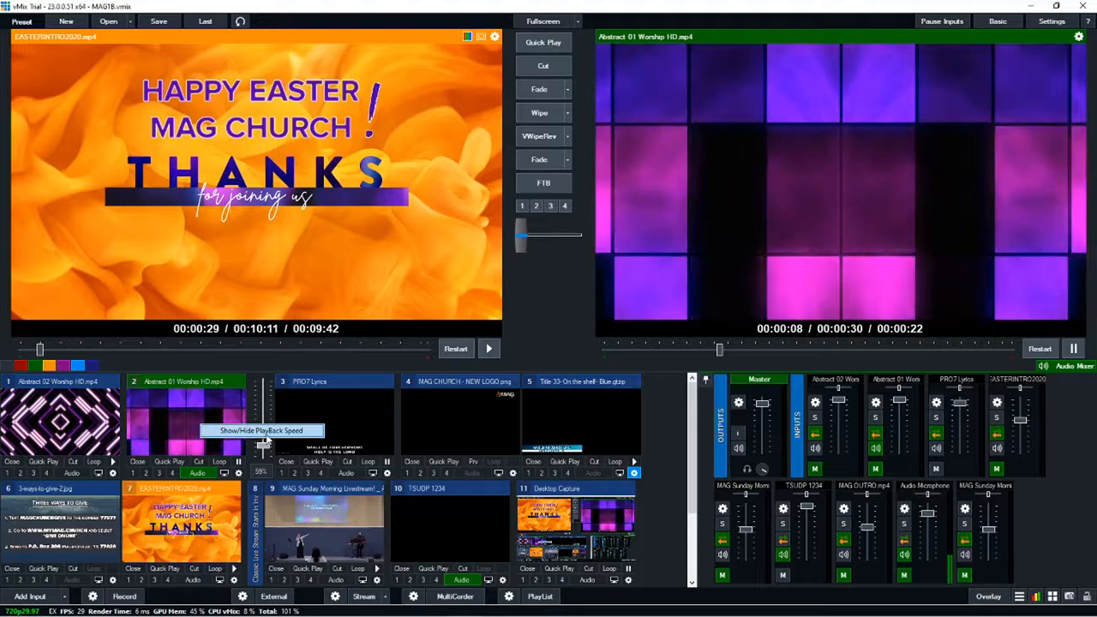
left_click_drag(266, 442, 273, 401)
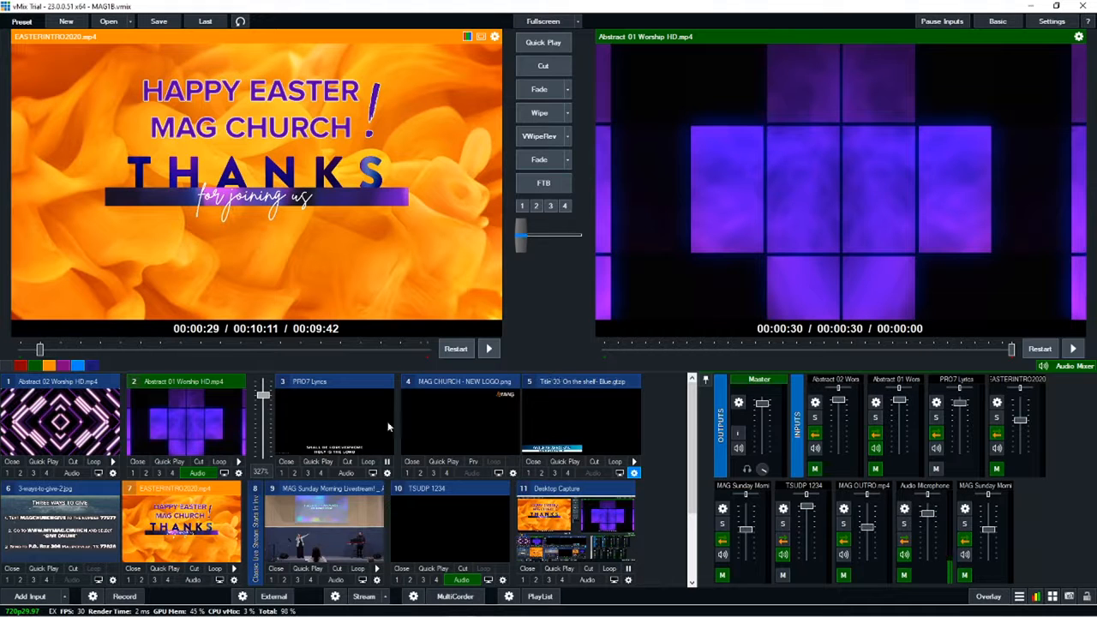
- Turn on looping for Abstract 01 Worship HD and hide its playback speed slider
left_click(218, 463)
left_click(202, 474)
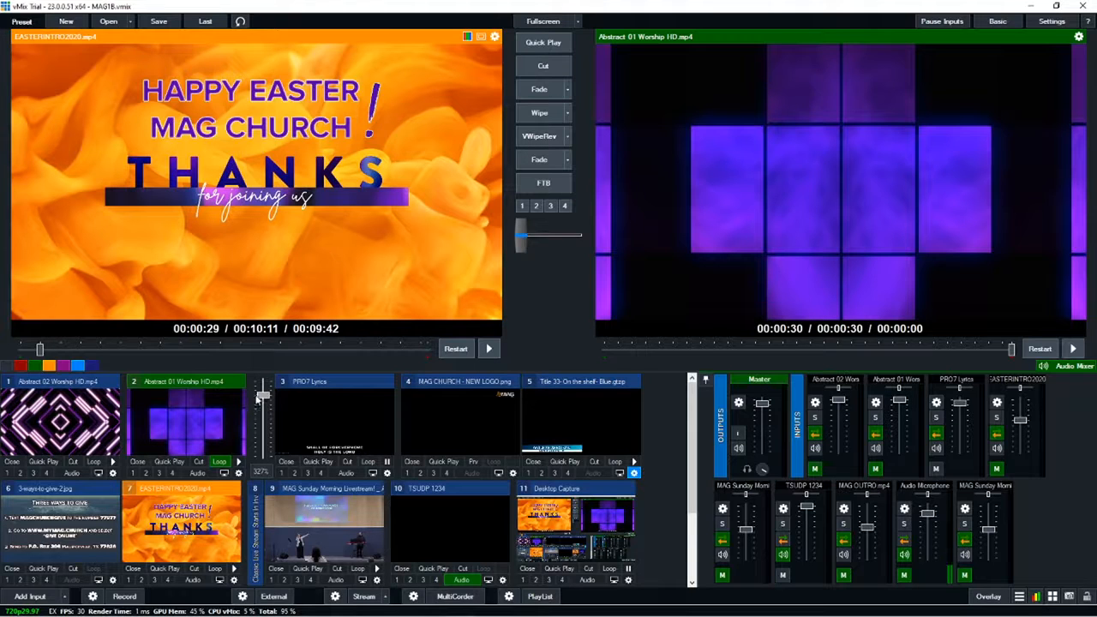
left_click(221, 419)
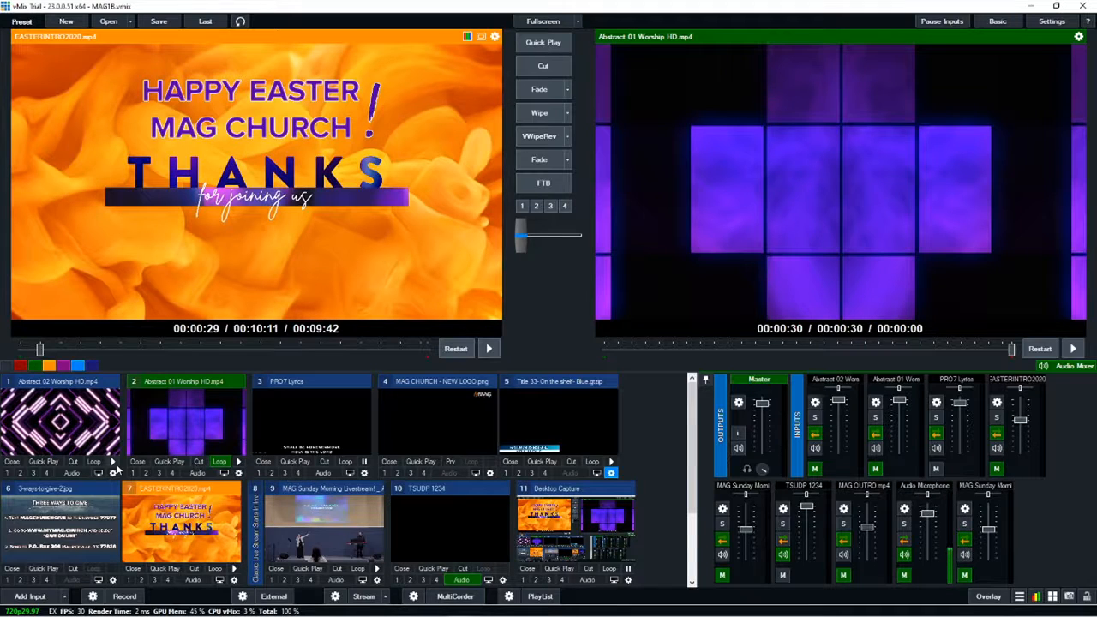
- Close and restore the Abstract 01 Worship HD input, sending the Title 33 lower third to the live output in between
left_click(137, 462)
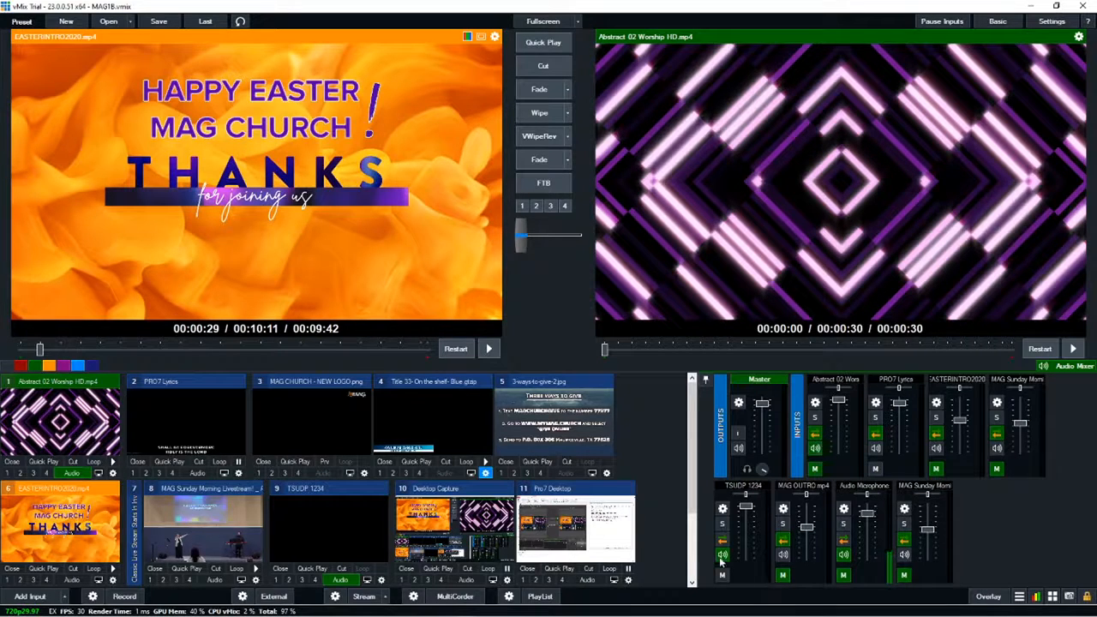
left_click(408, 462)
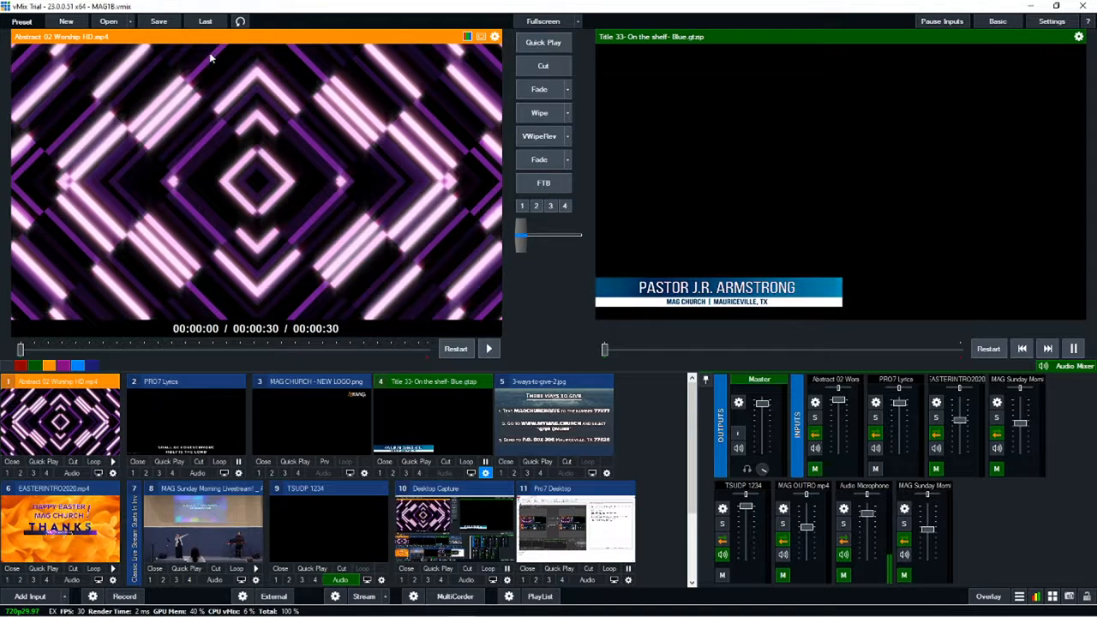
left_click(239, 23)
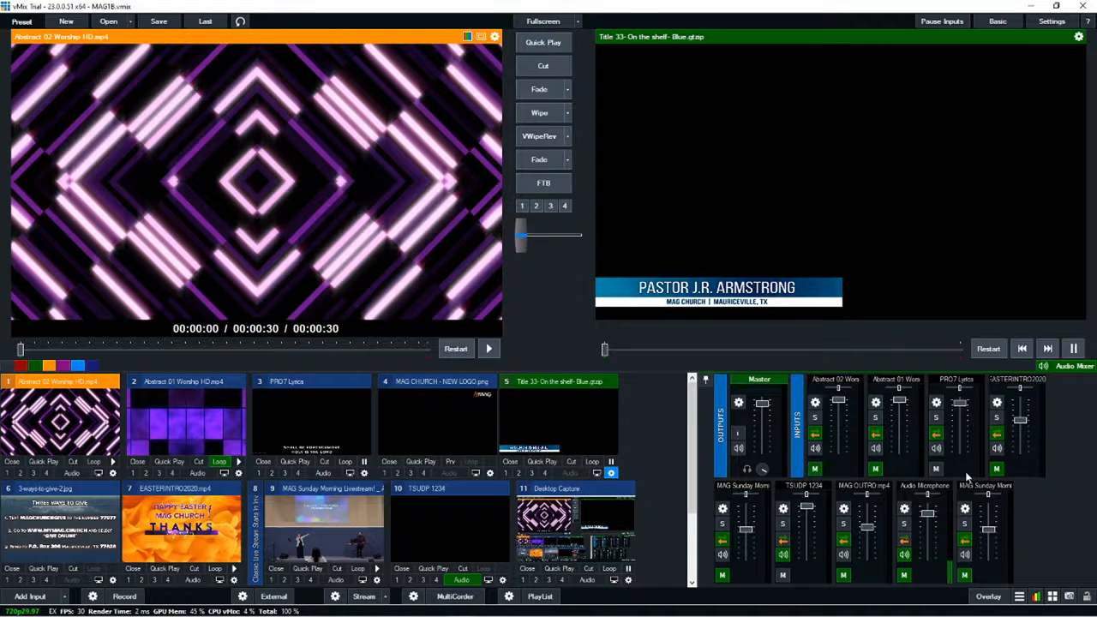
- Narrow the audio mixer to widen the input area, check the mixer channels, and widen the mixer again
mouse_move(868, 531)
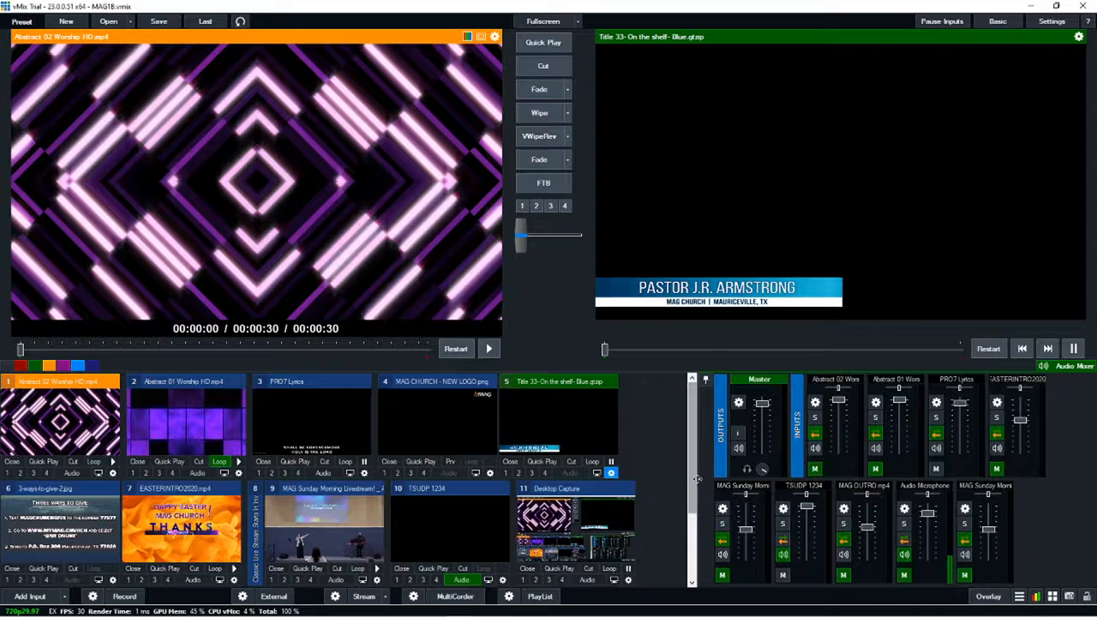
left_click_drag(699, 480, 802, 493)
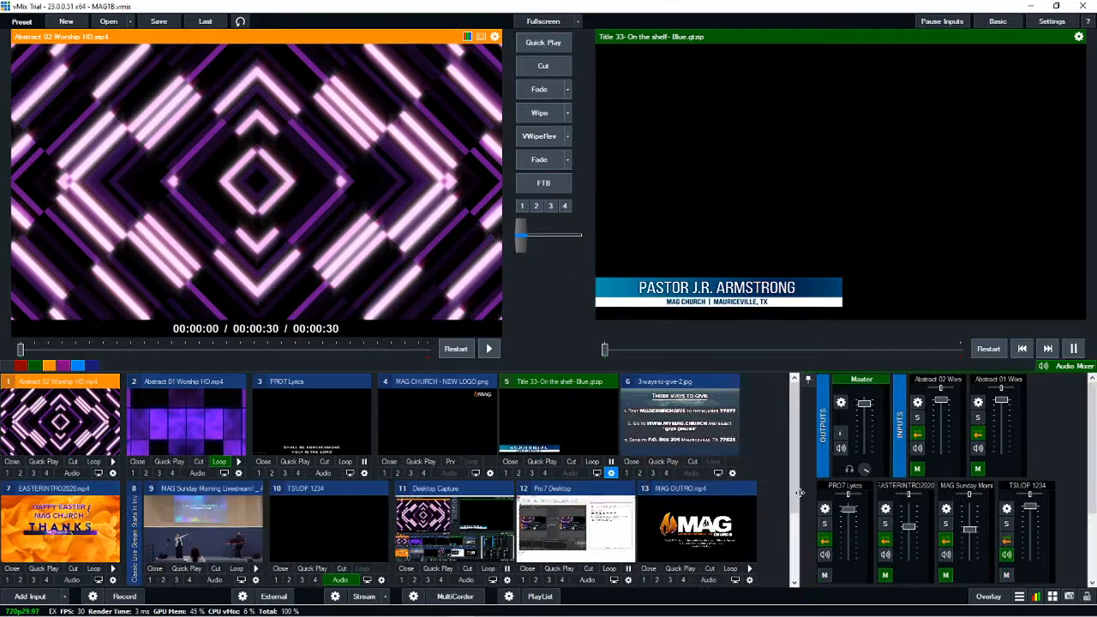
scroll(910, 522, "down", 2)
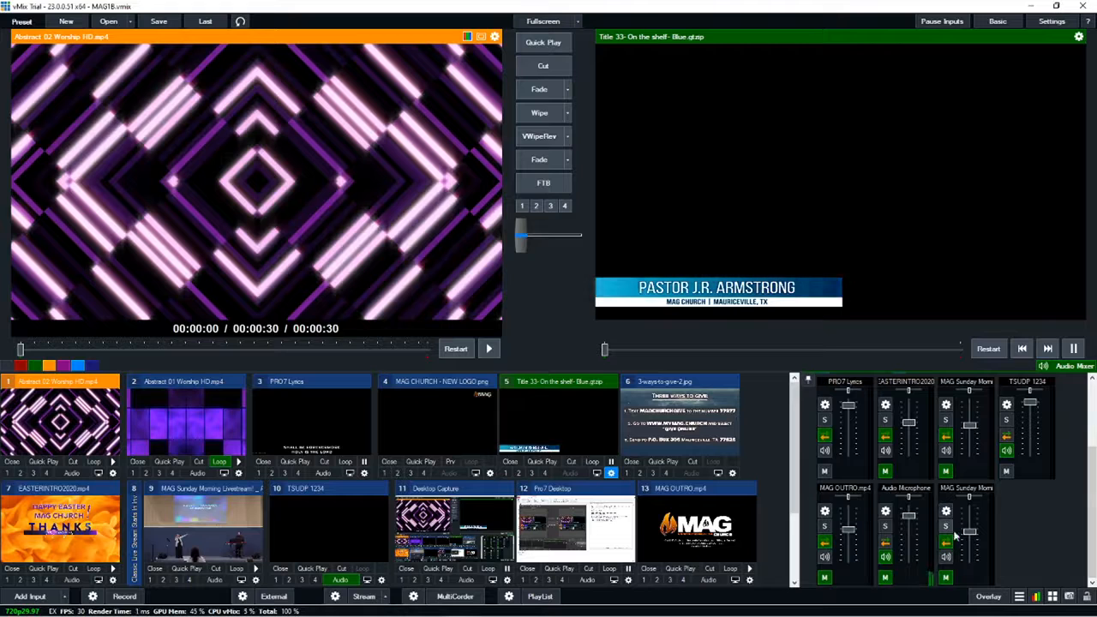
scroll(1081, 523, "up", 2)
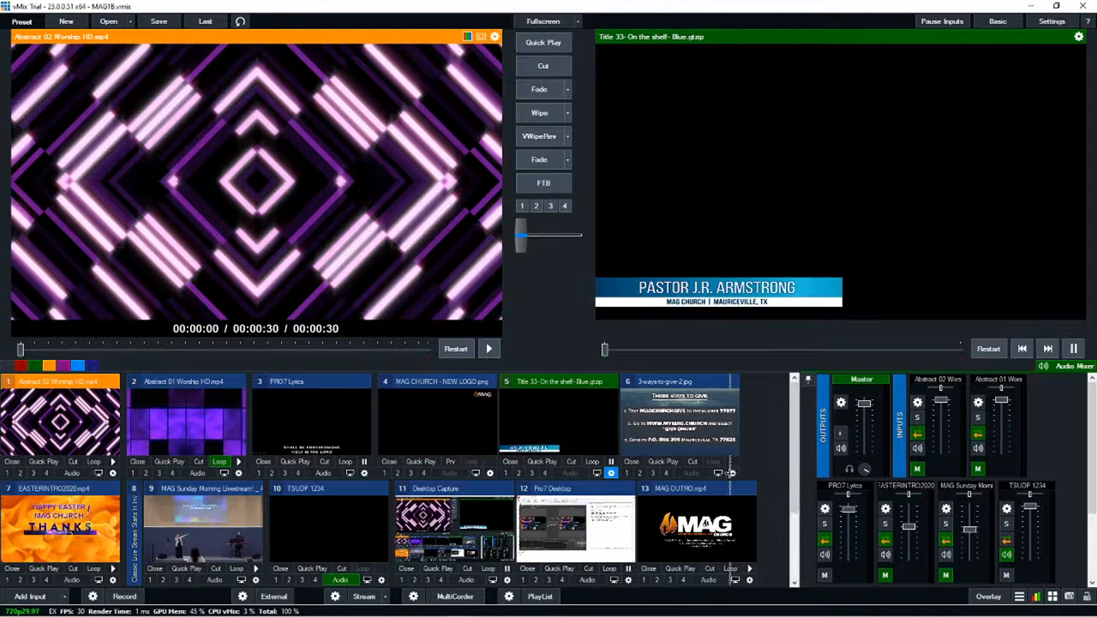
left_click_drag(711, 474, 708, 474)
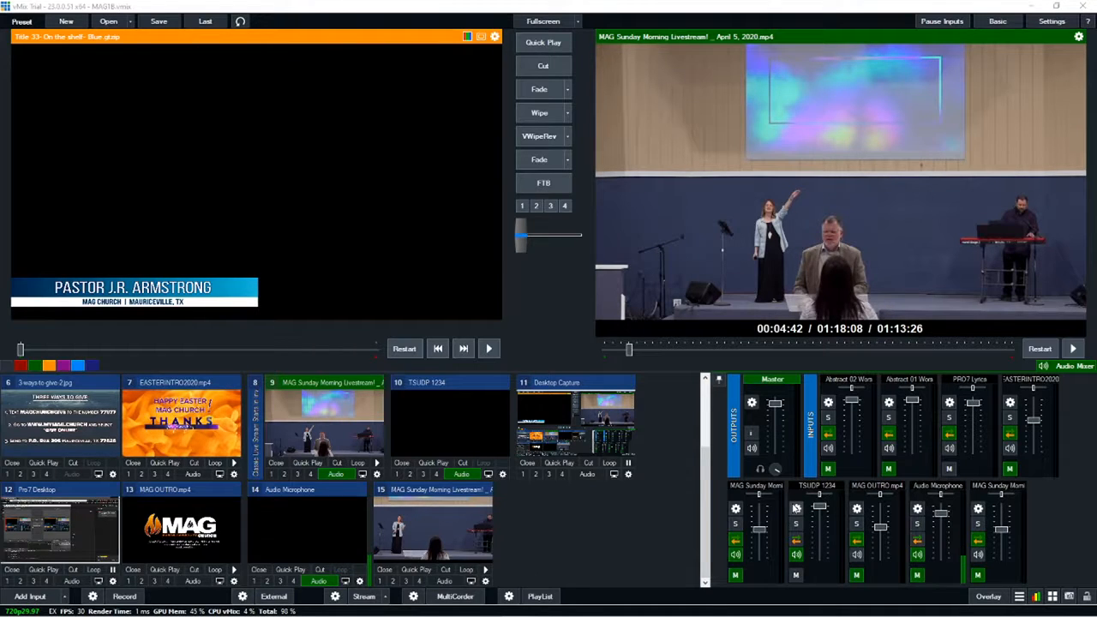
- Start the stream and take the VMix Tutorial 2 broadcast live in YouTube Studio
left_click(364, 596)
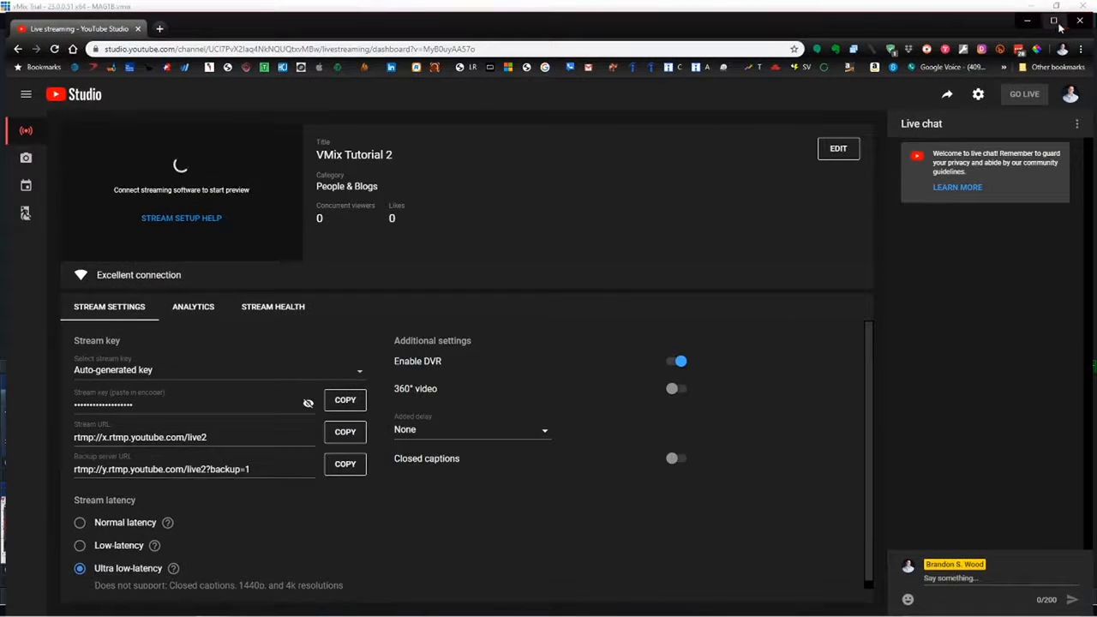
left_click(1054, 21)
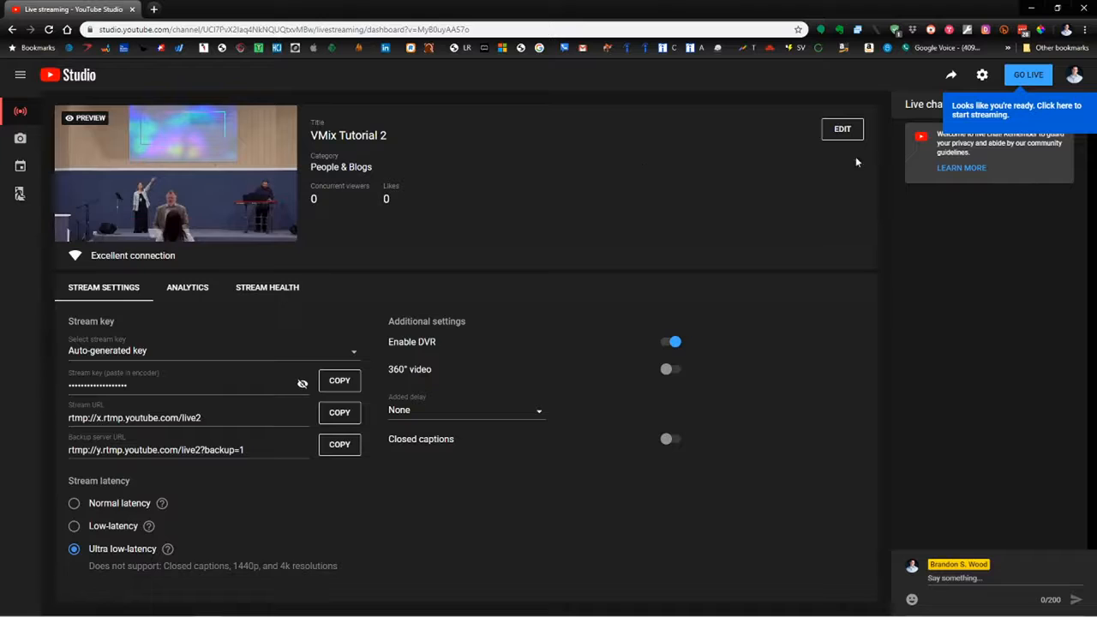
left_click(1027, 77)
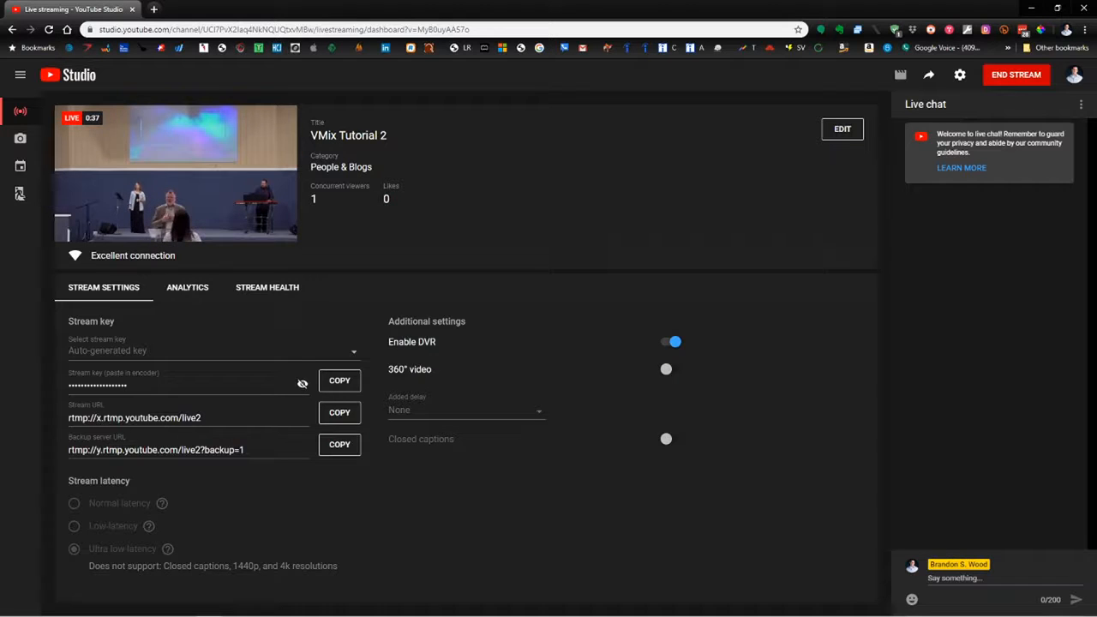
- End the VMix Tutorial 2 live broadcast in YouTube Studio and return to vMix
left_click(1014, 76)
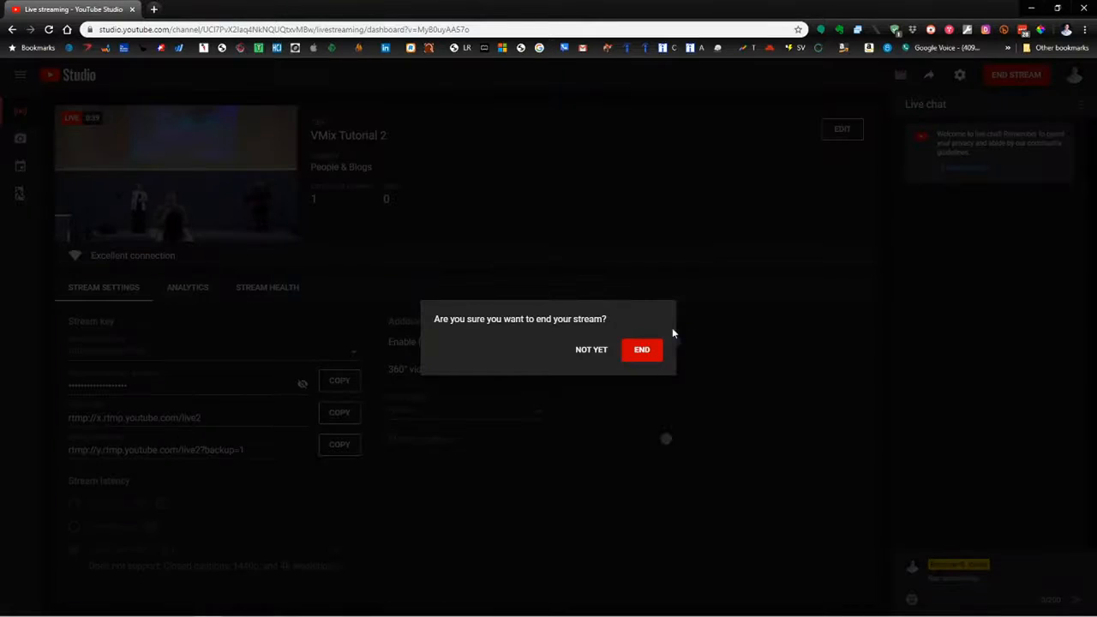
left_click(642, 351)
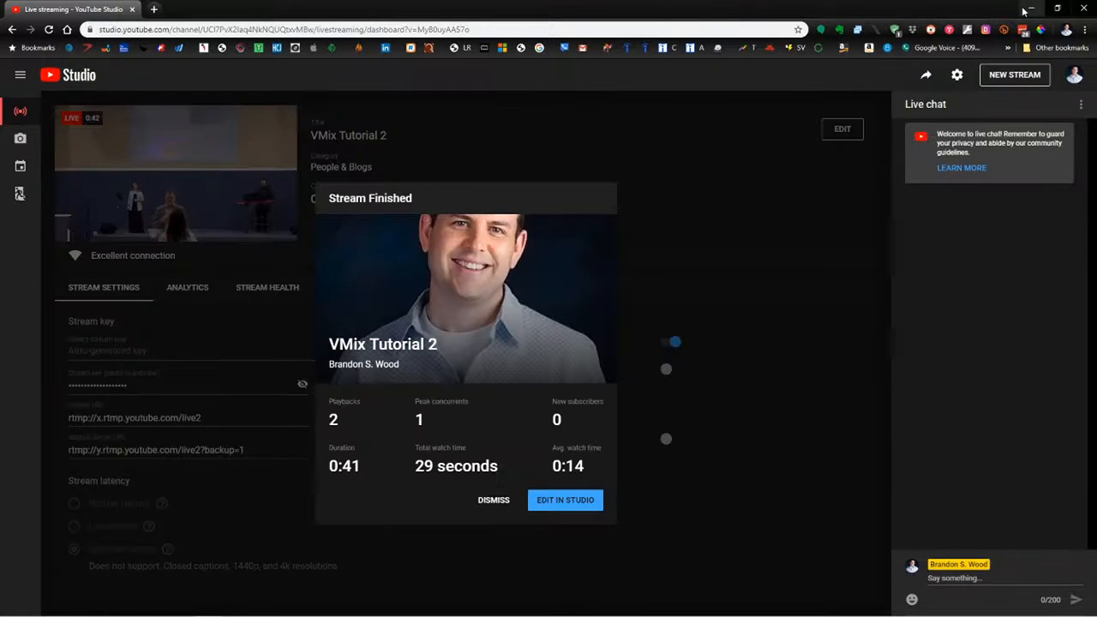
left_click(1028, 9)
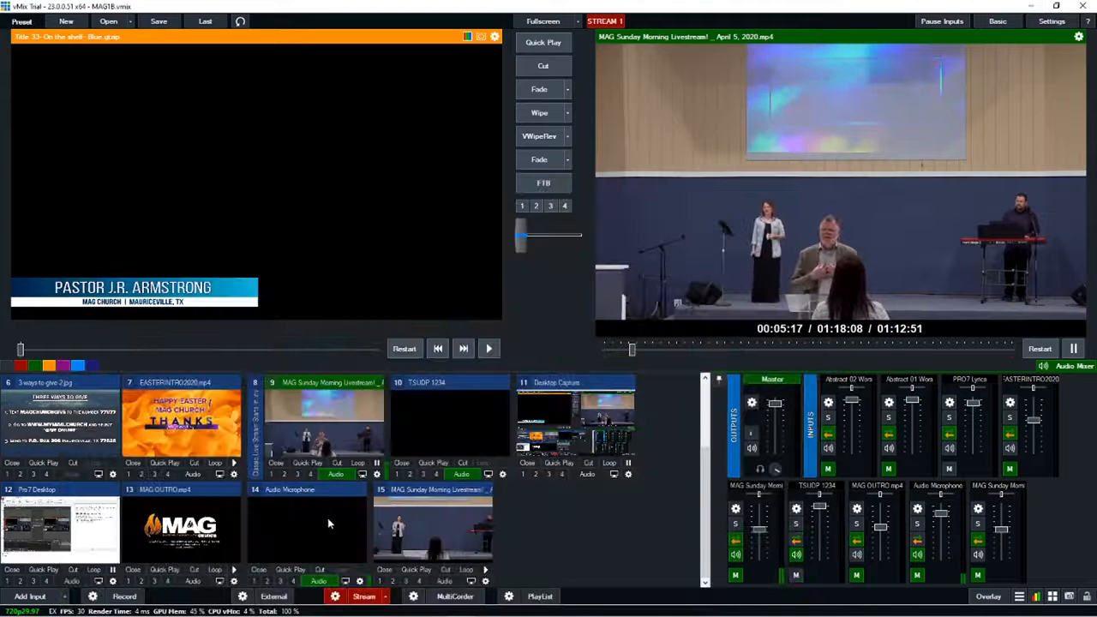
- Stop the vMix stream and confirm that streaming should end
left_click(361, 600)
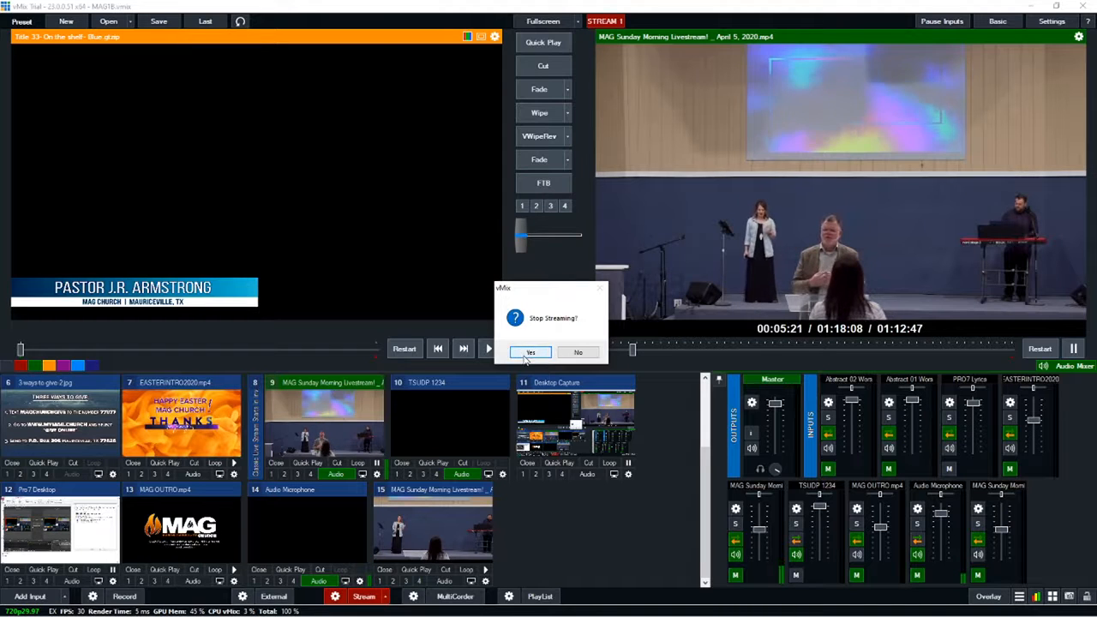
left_click(526, 352)
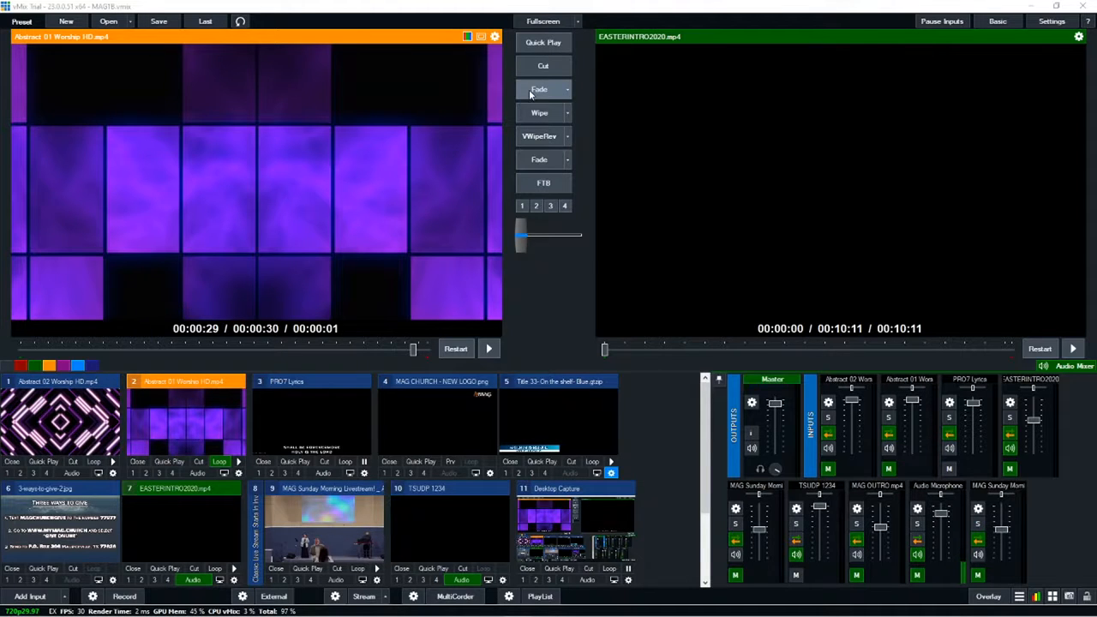
- Swap Abstract 01 Worship HD and EASTERINTRO2020 between preview and live output using the Fade, Wipe and VWipeRev transitions
left_click(549, 165)
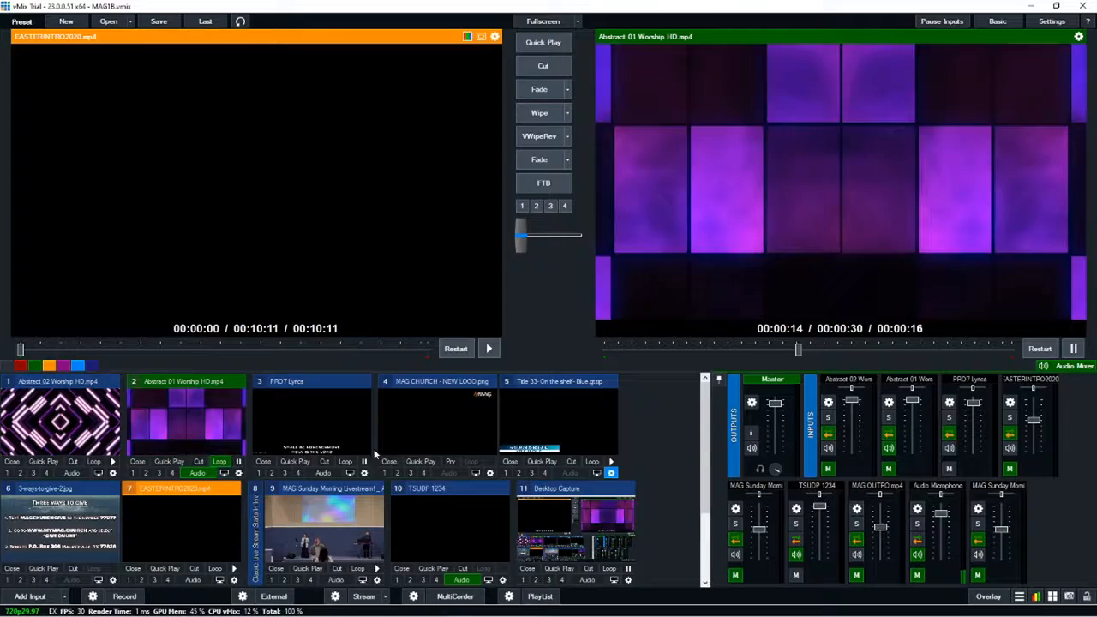
scroll(412, 509, "down", 1)
scroll(420, 501, "up", 1)
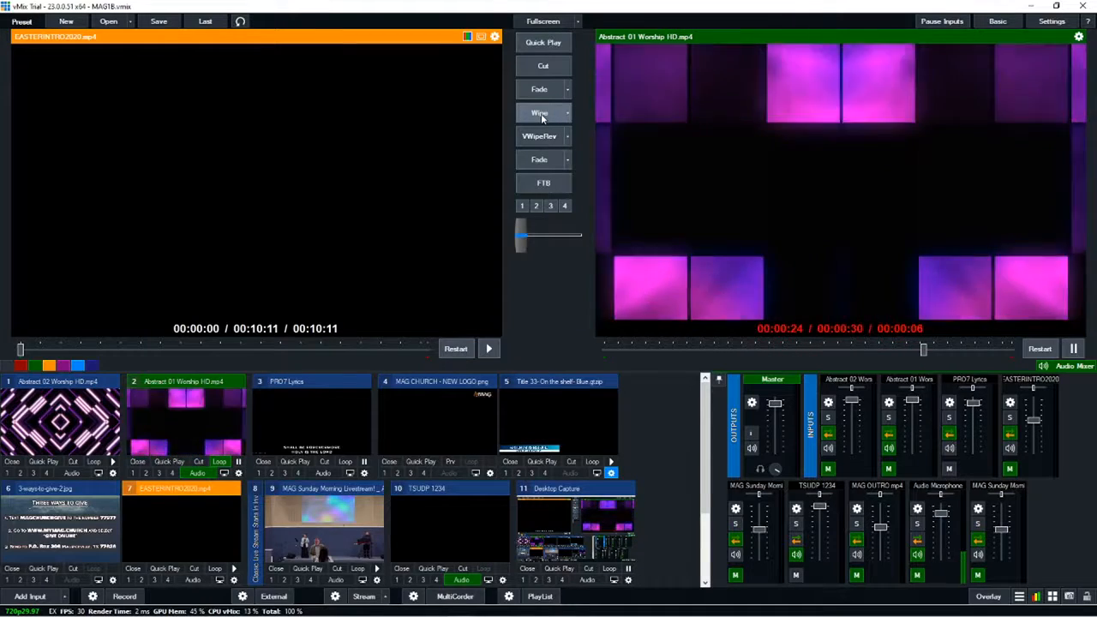
left_click(541, 118)
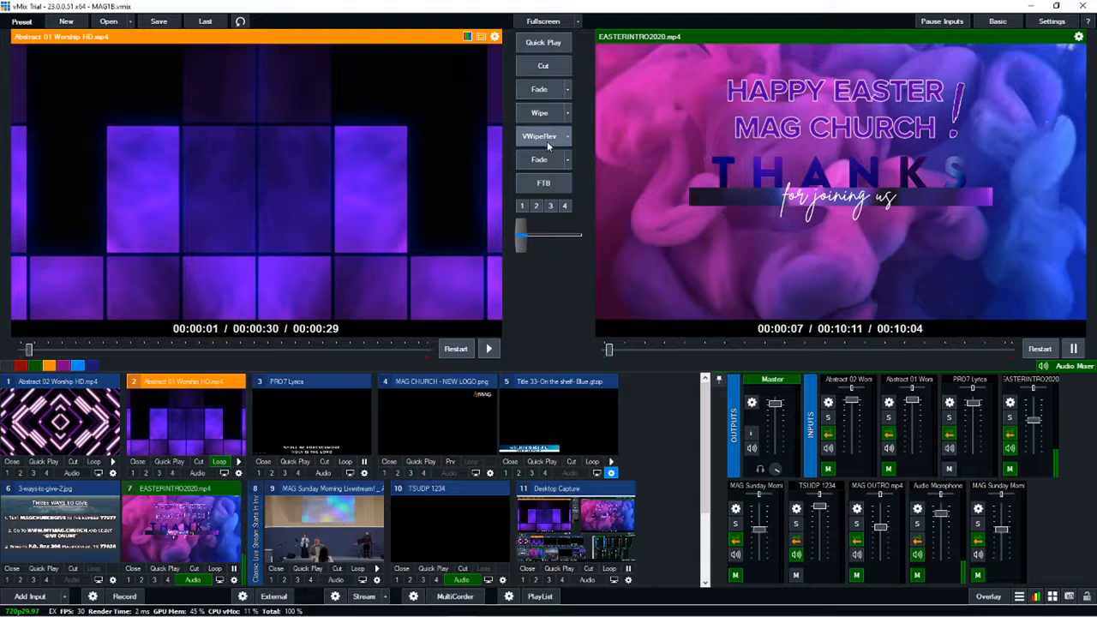
left_click(547, 140)
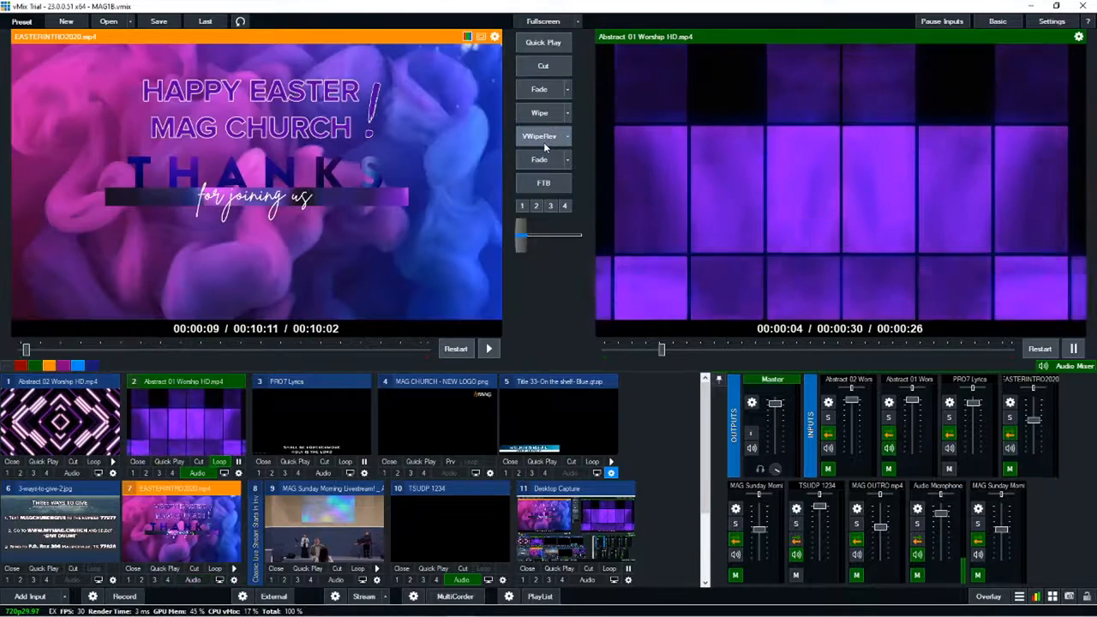
- Swap the Easter intro and Abstract 01 videos on the live output using Fade, Cut and the manual T-bar transition
left_click(535, 93)
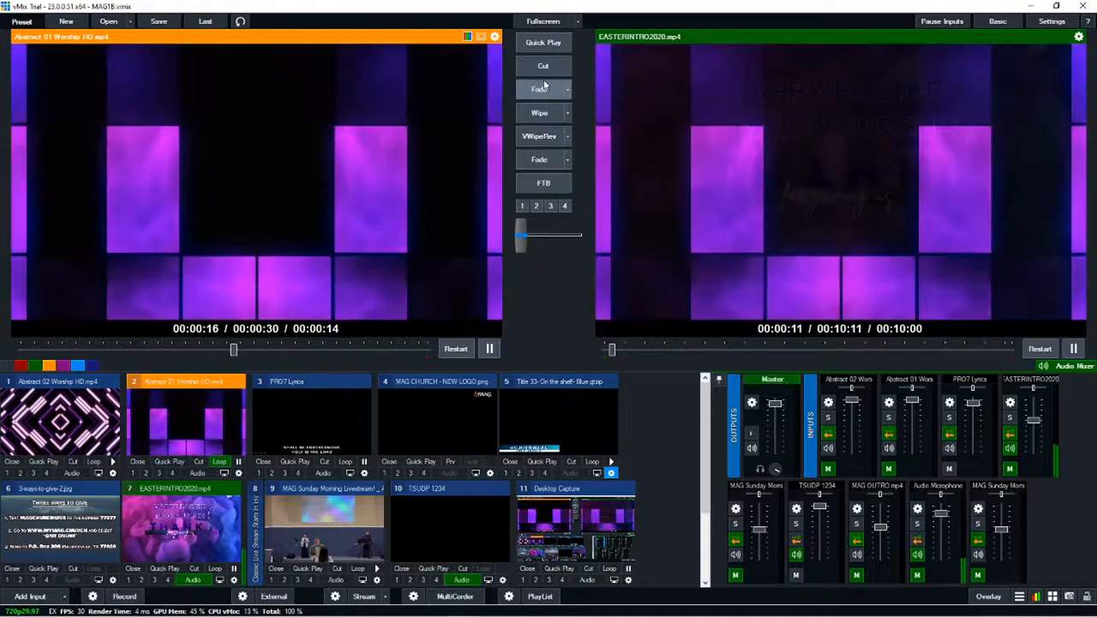
left_click(544, 69)
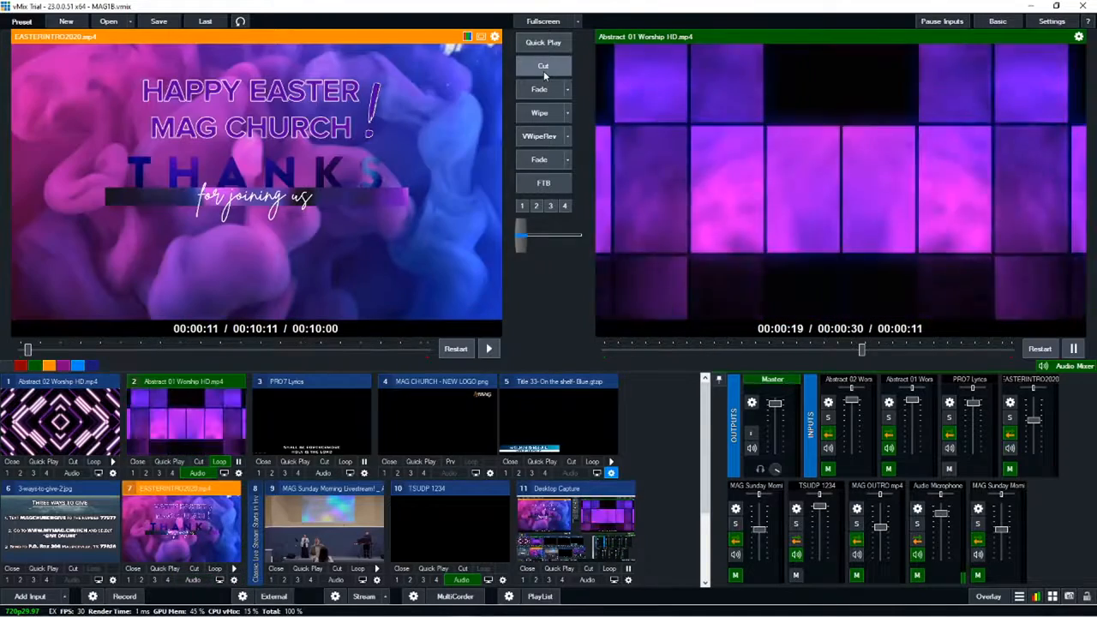
left_click(543, 69)
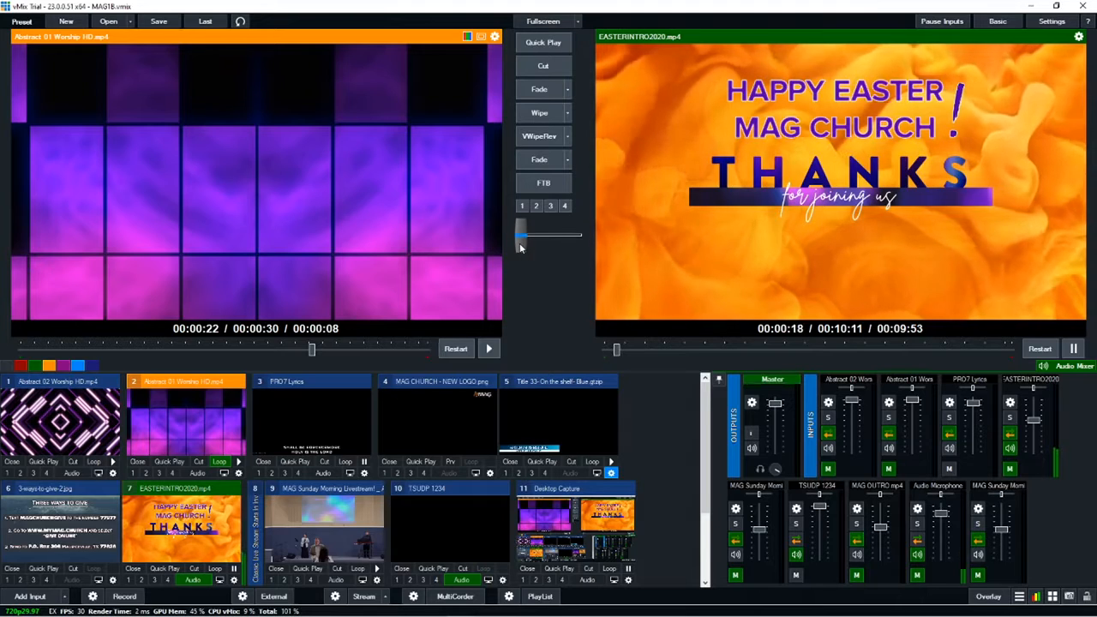
left_click_drag(520, 247, 571, 240)
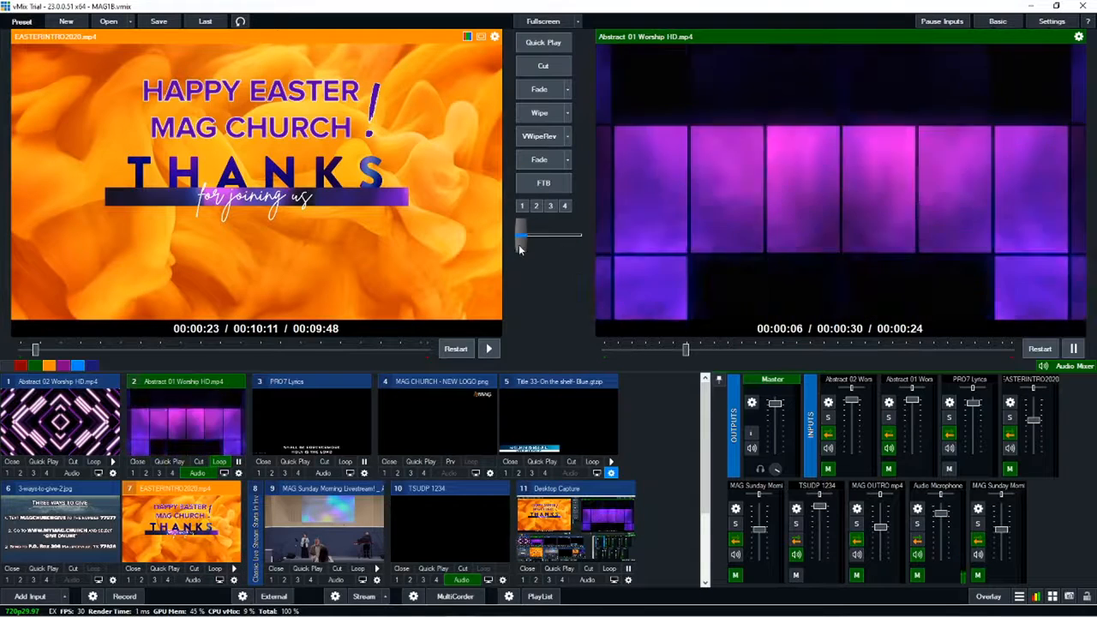
left_click_drag(519, 249, 573, 245)
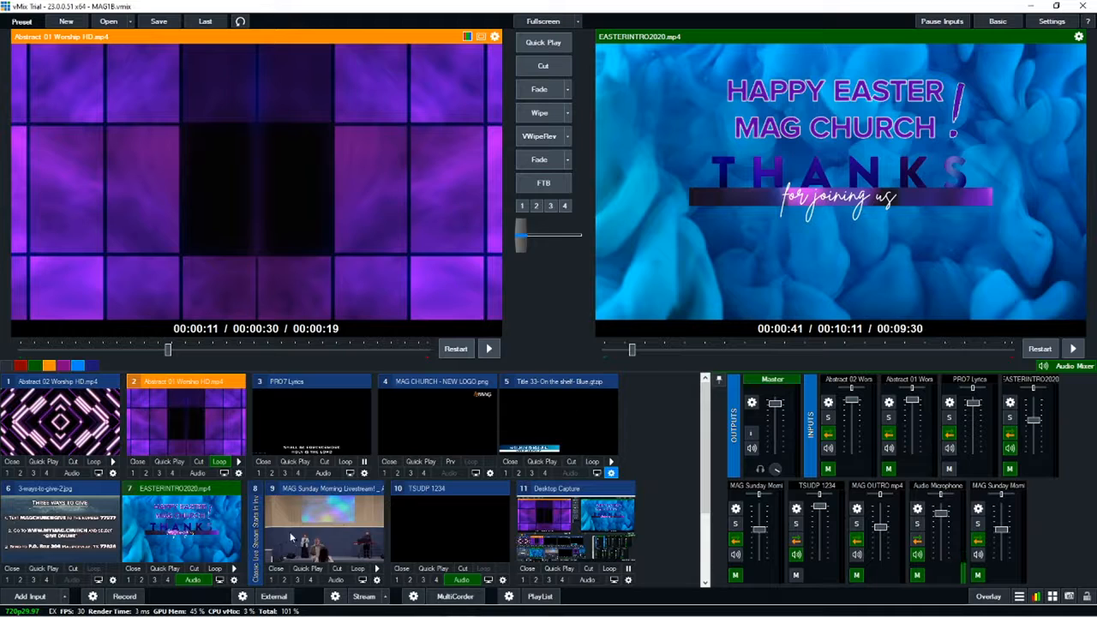
- Fade the MAG Sunday Morning Livestream video in input 9 to the live output and lower its mixer volume slightly
left_click(345, 524)
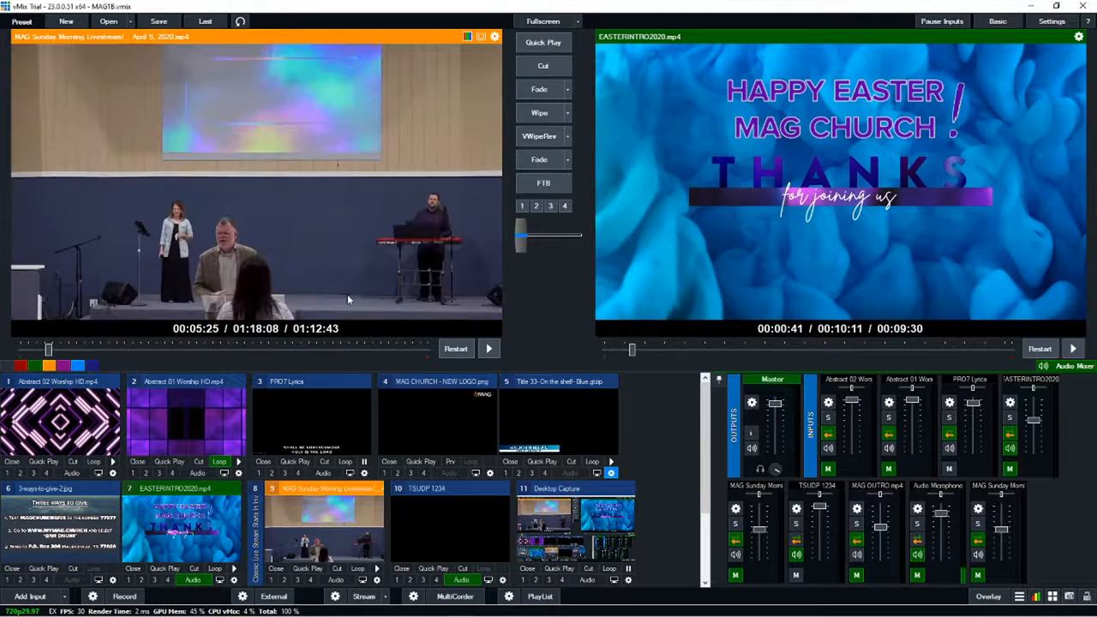
left_click(556, 154)
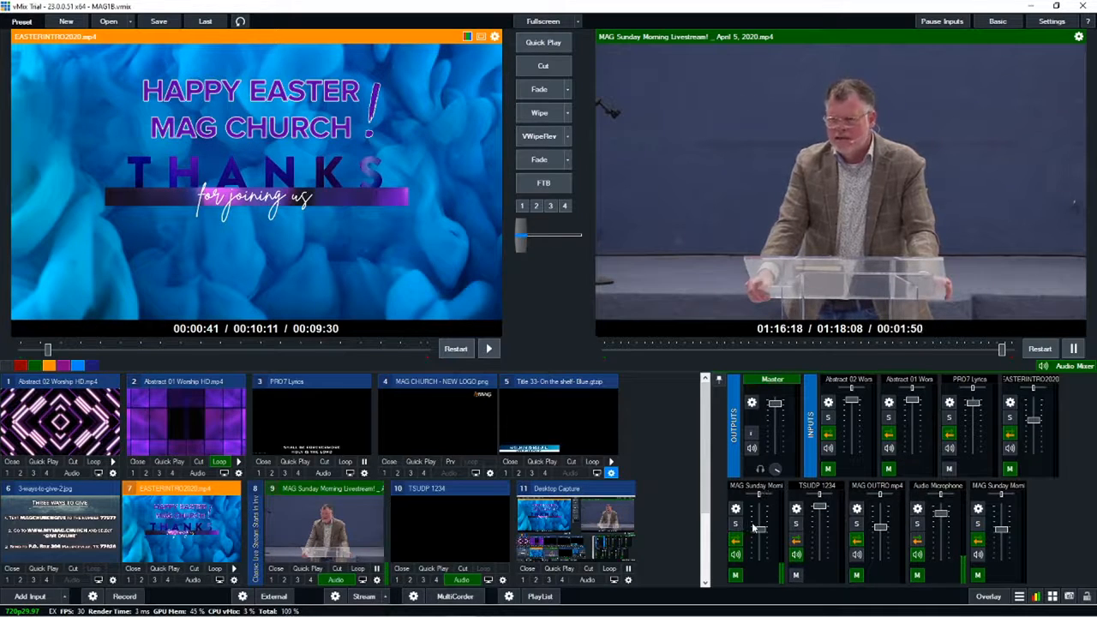
left_click_drag(759, 531, 754, 542)
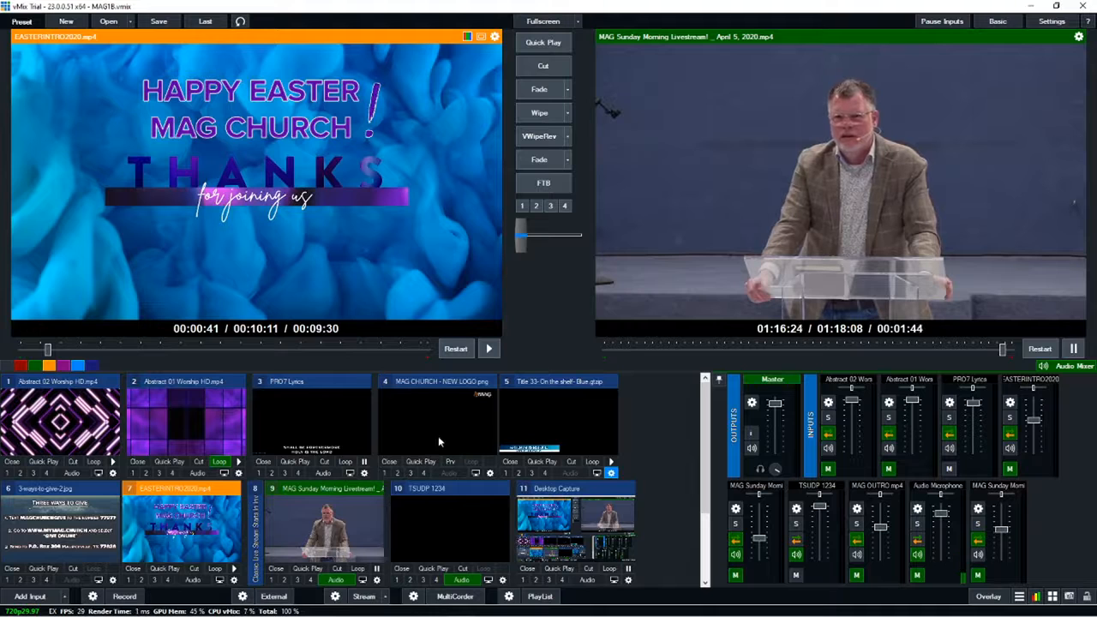
- Show the MAG CHURCH logo as overlay 1 and the Title 33 lower third as overlay 2, and remove both
left_click(383, 473)
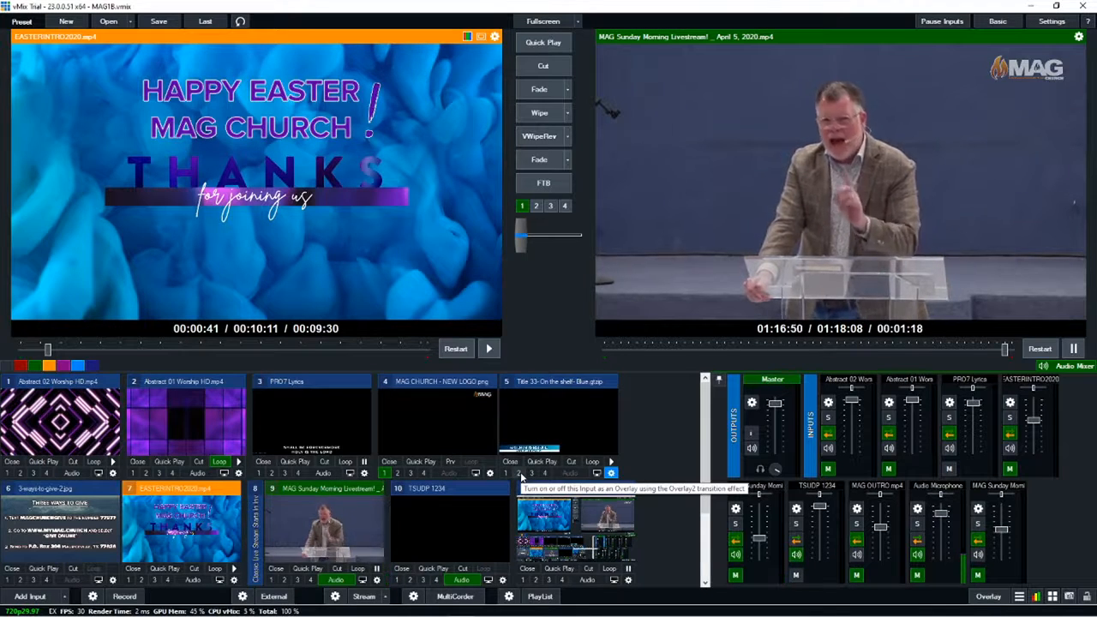
left_click(518, 474)
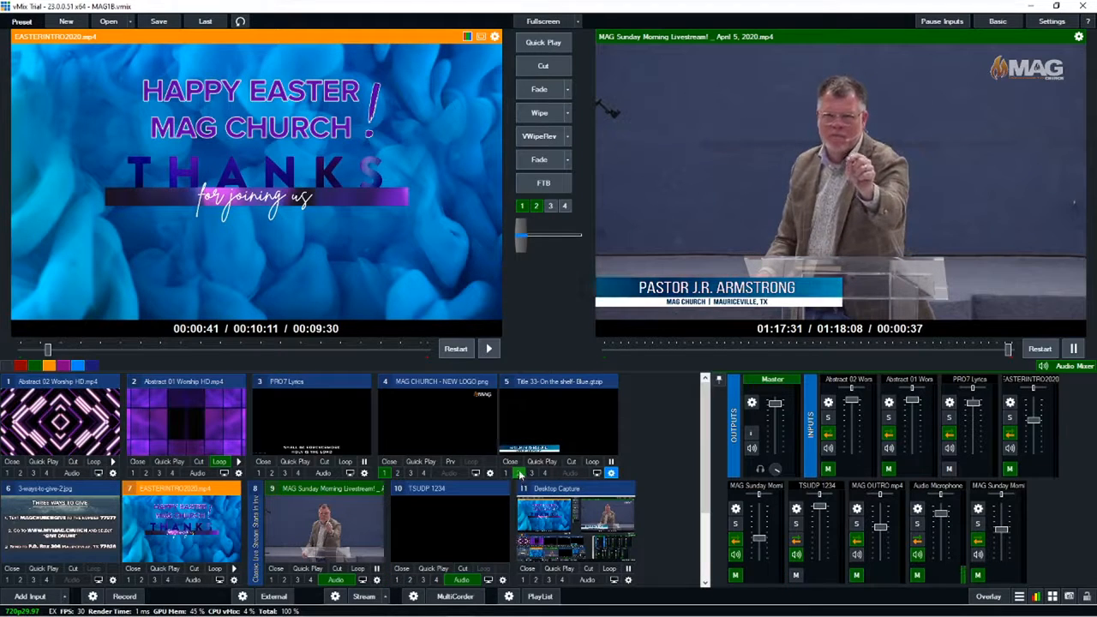
left_click(520, 473)
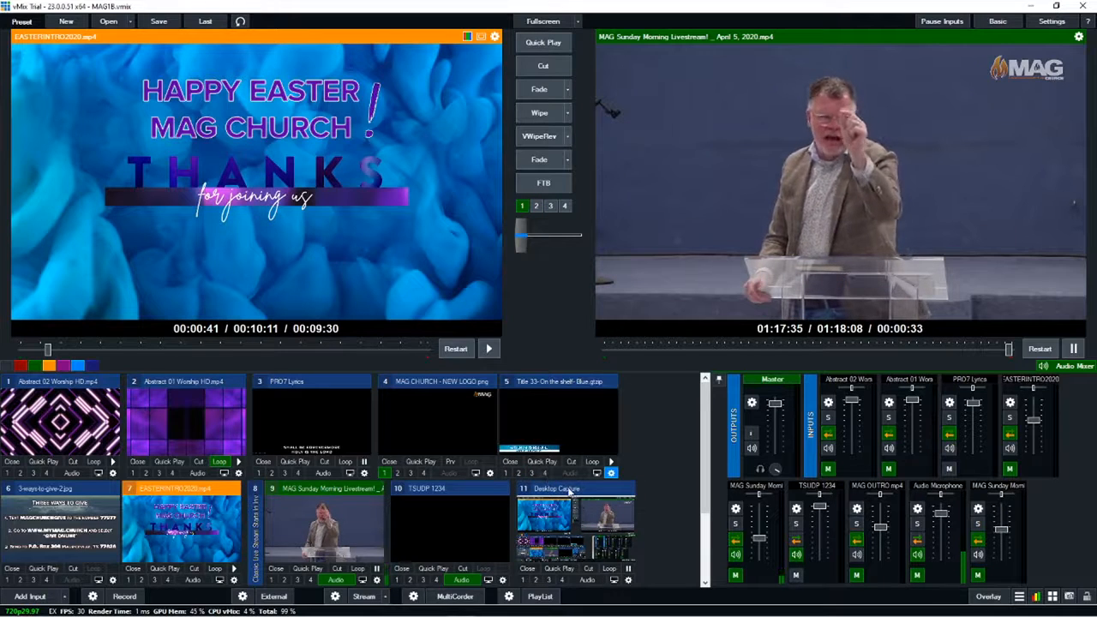
left_click(384, 473)
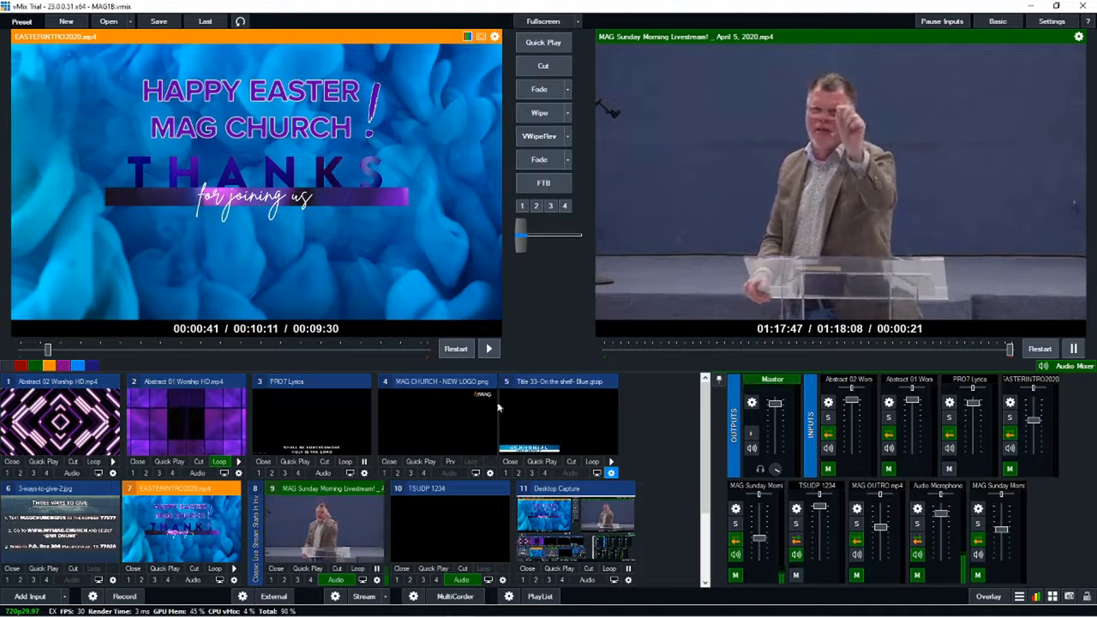
- Preview MAG OUTRO.mp4, restart it from the beginning and fade it to the live output
scroll(442, 487, "down", 1)
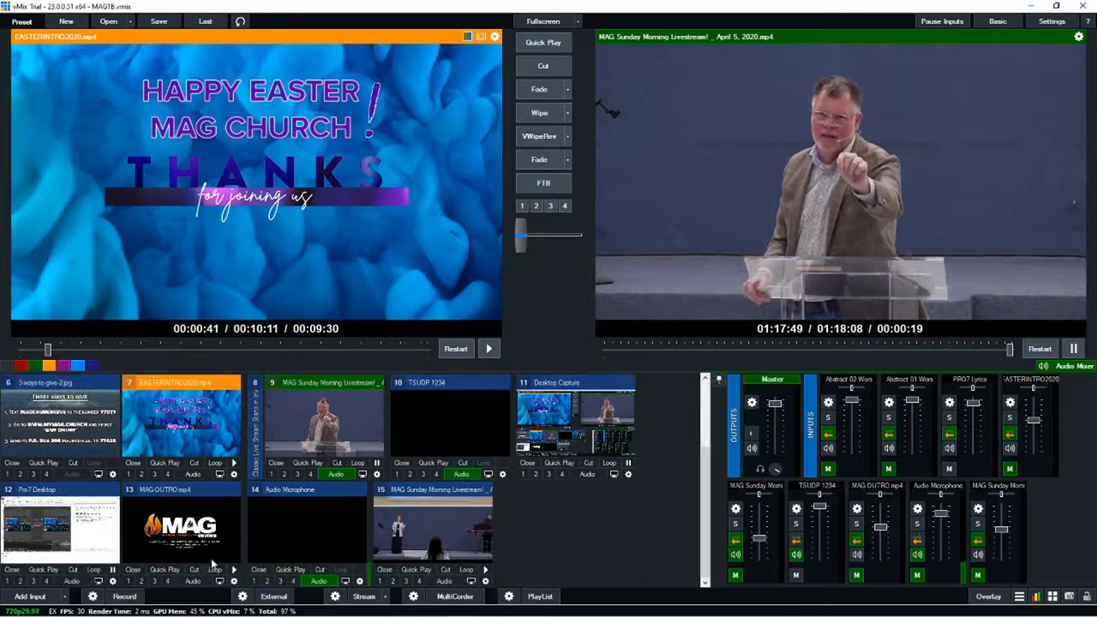
left_click(197, 539)
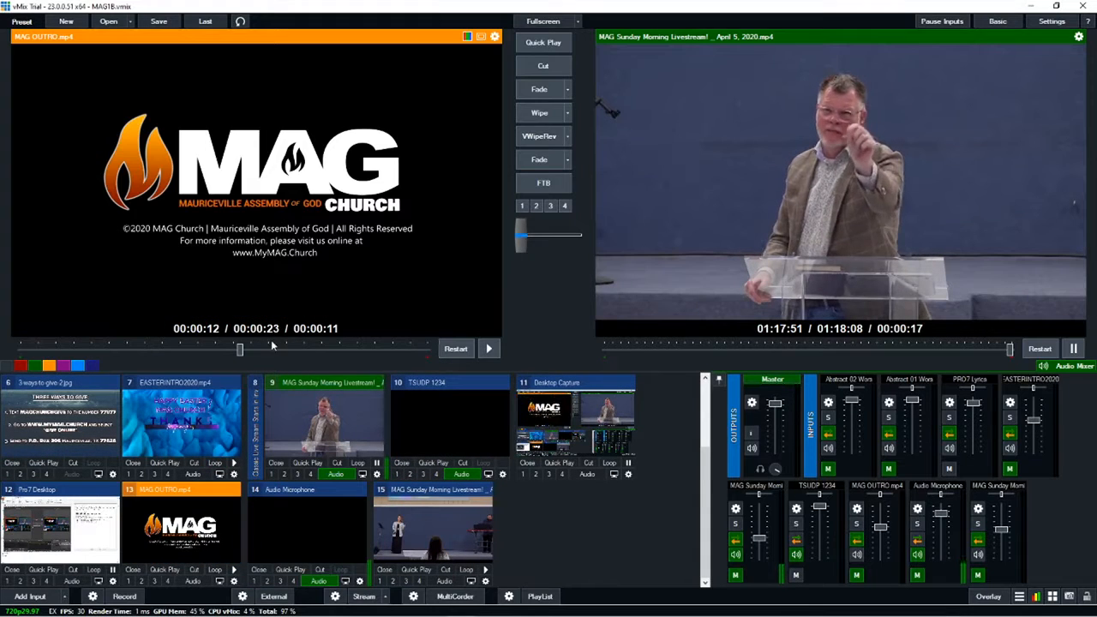
left_click(449, 348)
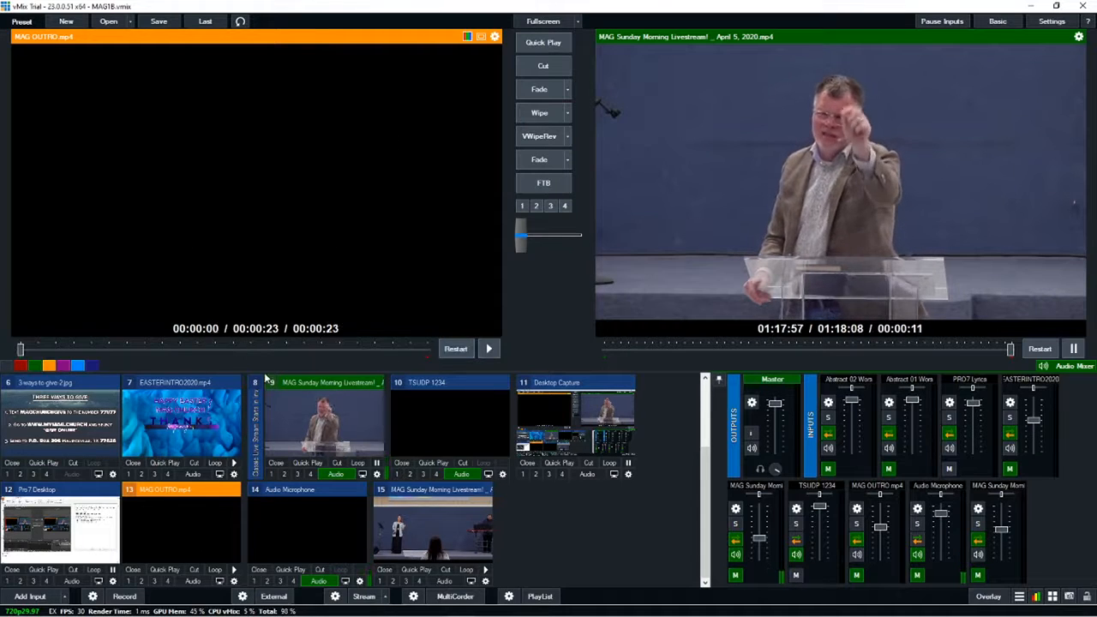
left_click(546, 161)
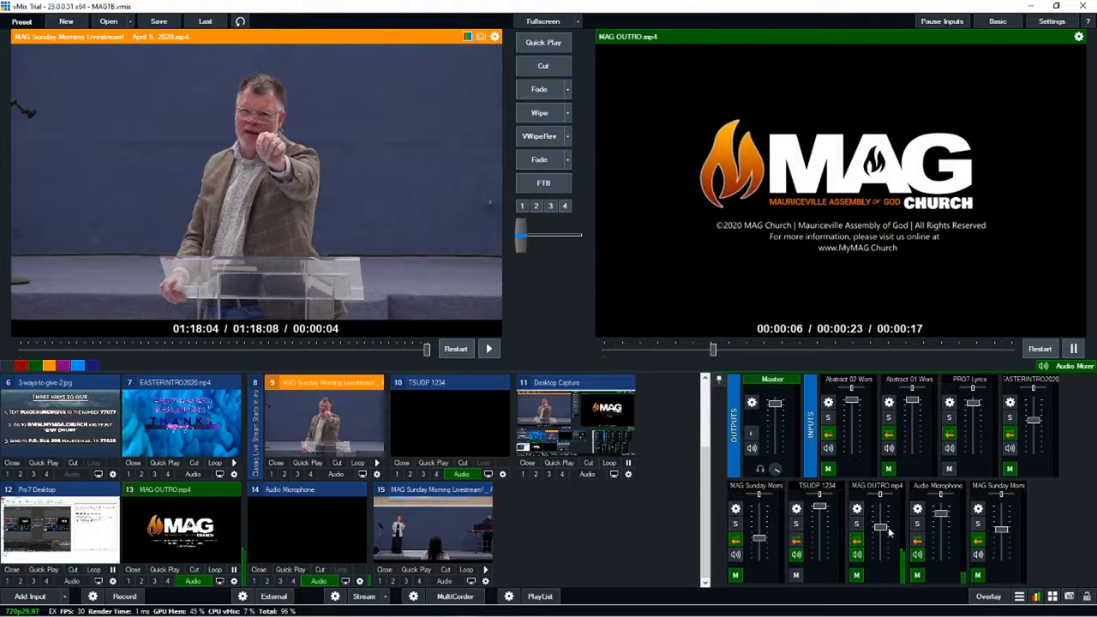
- Raise the MAG OUTRO mixer volume to 35% and lower it again
mouse_move(881, 524)
left_click_drag(881, 524, 883, 519)
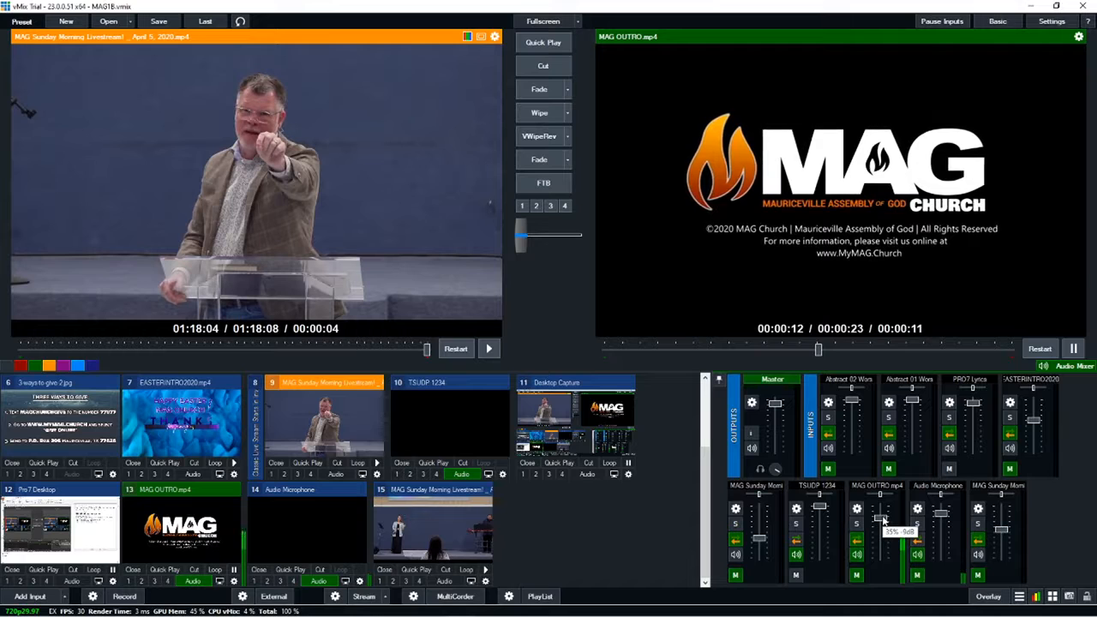
left_click_drag(883, 520, 878, 532)
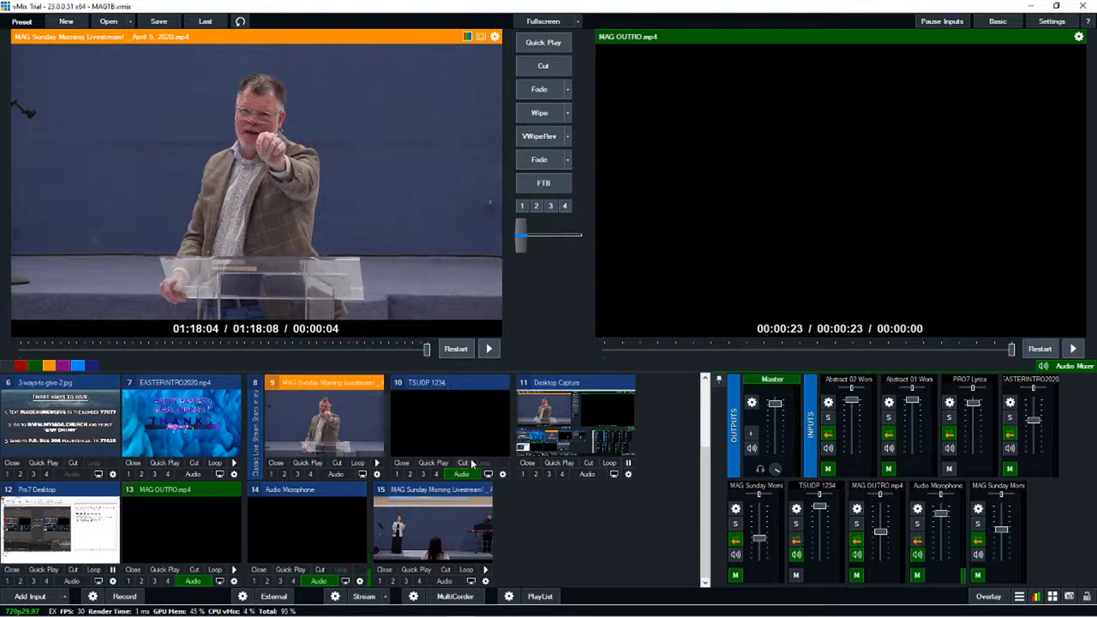
- Toggle the MAG CHURCH logo on and off as overlay 1, ending with the overlay turned off
scroll(480, 467, "up", 1)
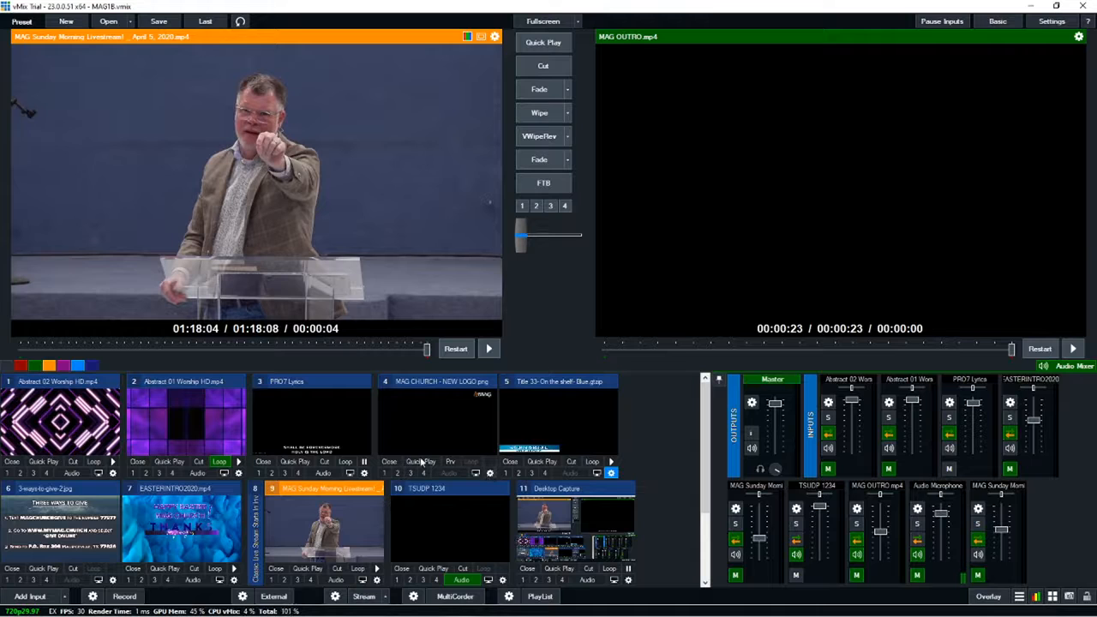
left_click(385, 473)
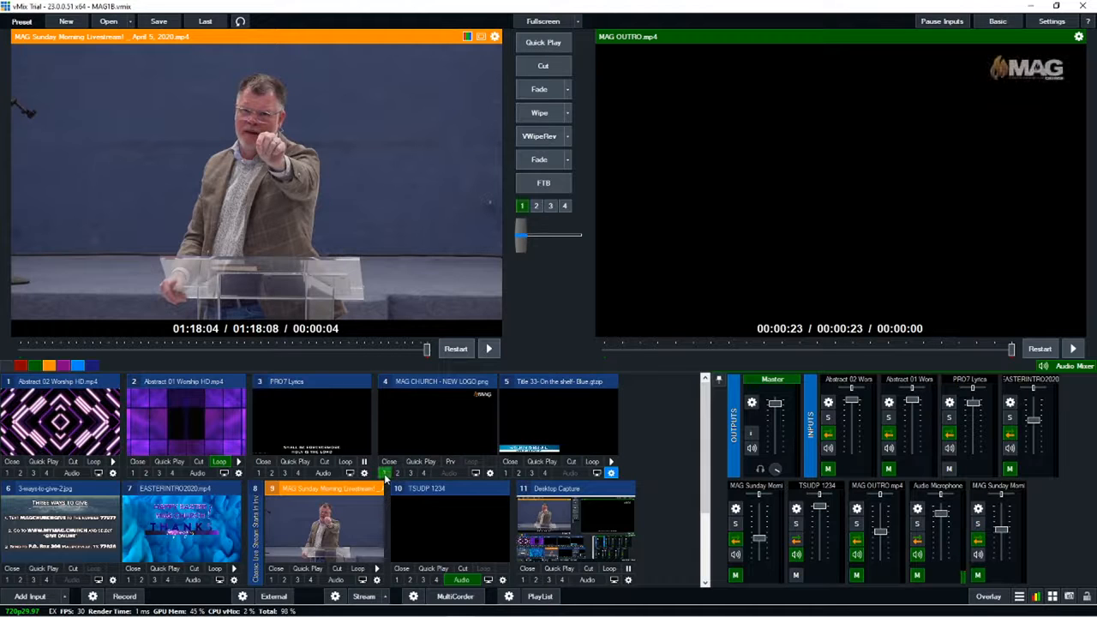
left_click(385, 473)
left_click(385, 473)
left_click(521, 205)
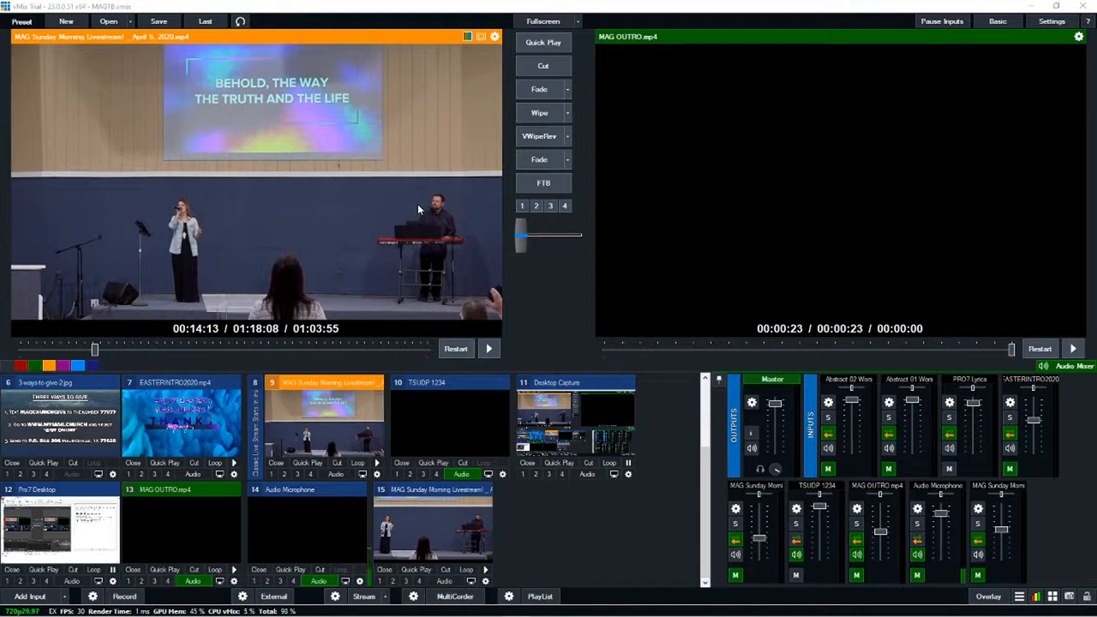
- Preview the MAG Sunday Morning Livestream video in input 15 and fade it to the live output
left_click(444, 525)
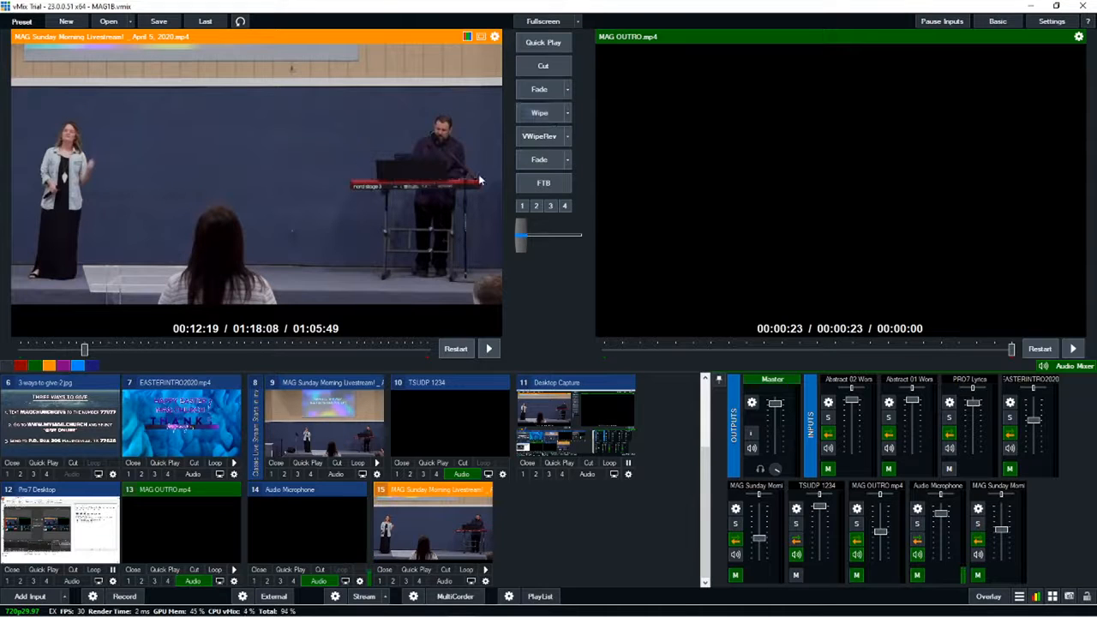
left_click(529, 163)
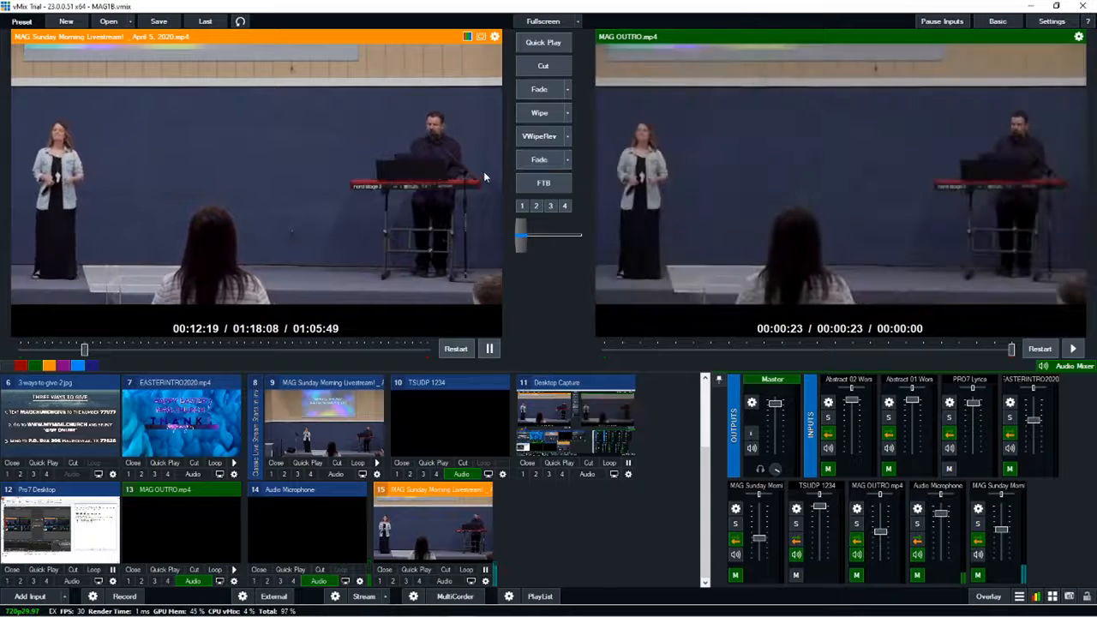
- Preview the PRO7 Lyrics input and show it as overlay 1 on the live video
scroll(300, 476, "up", 2)
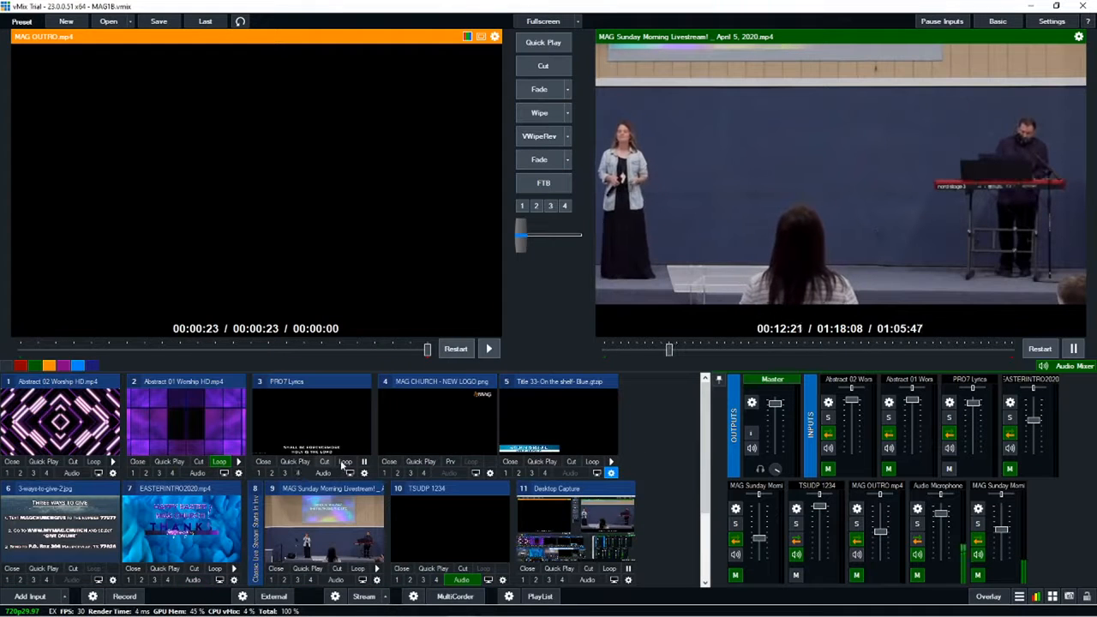
left_click(331, 415)
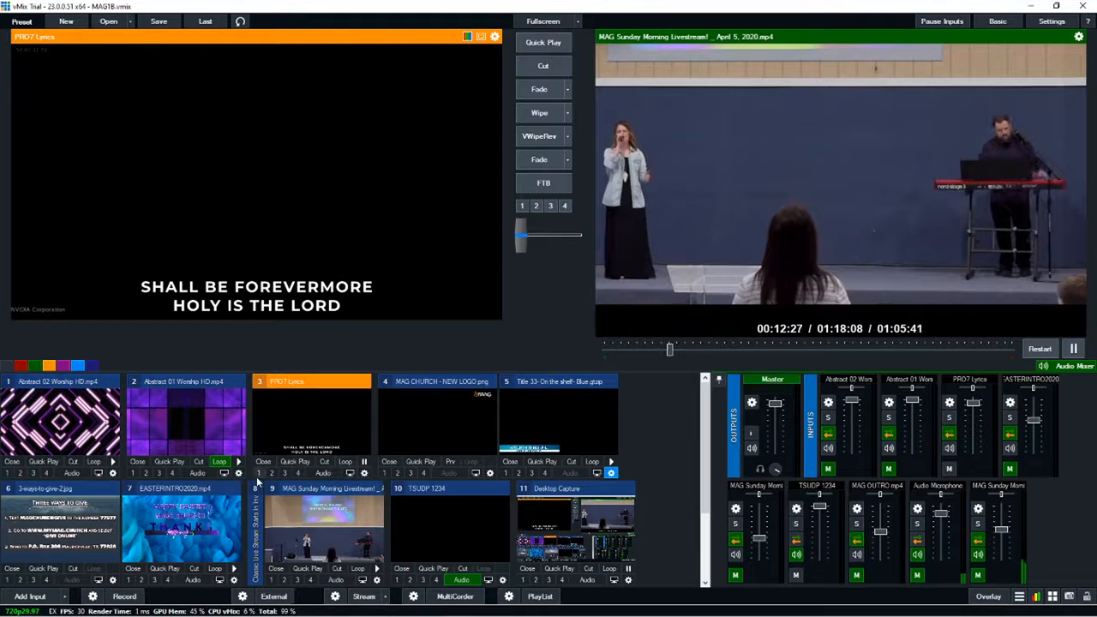
key("1")
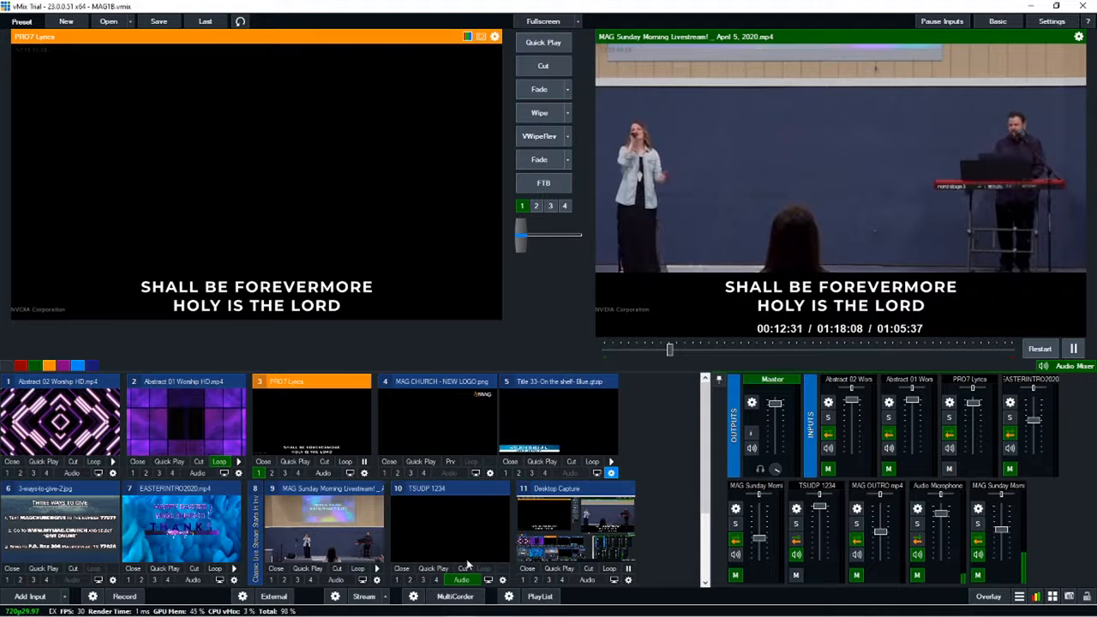
- Pause the live worship video and switch to ProPresenter
mouse_move(412, 611)
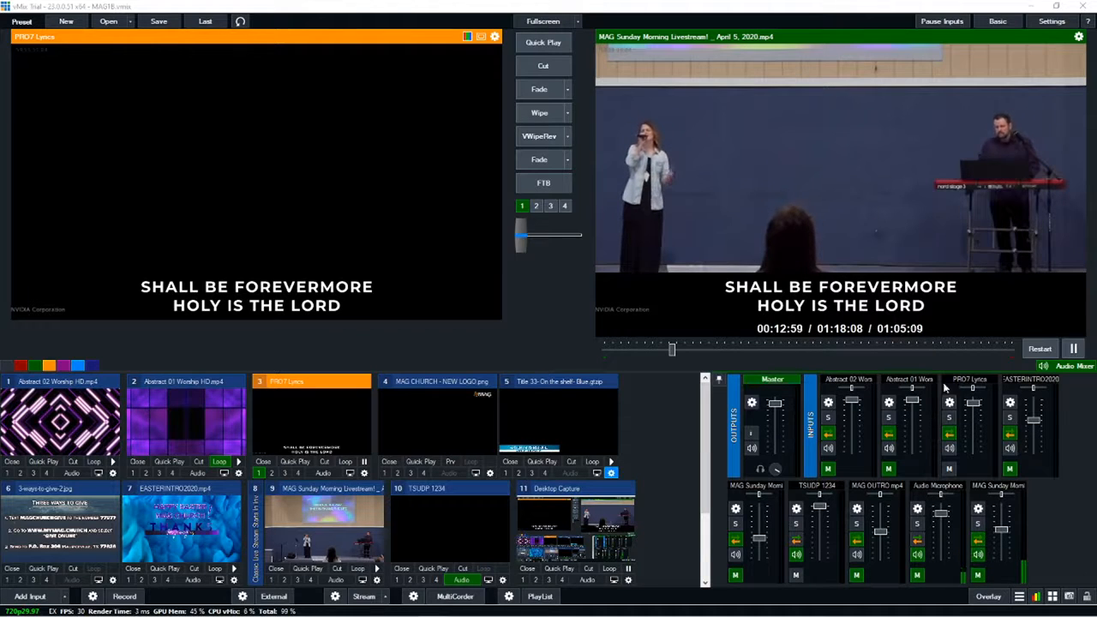
left_click(1072, 350)
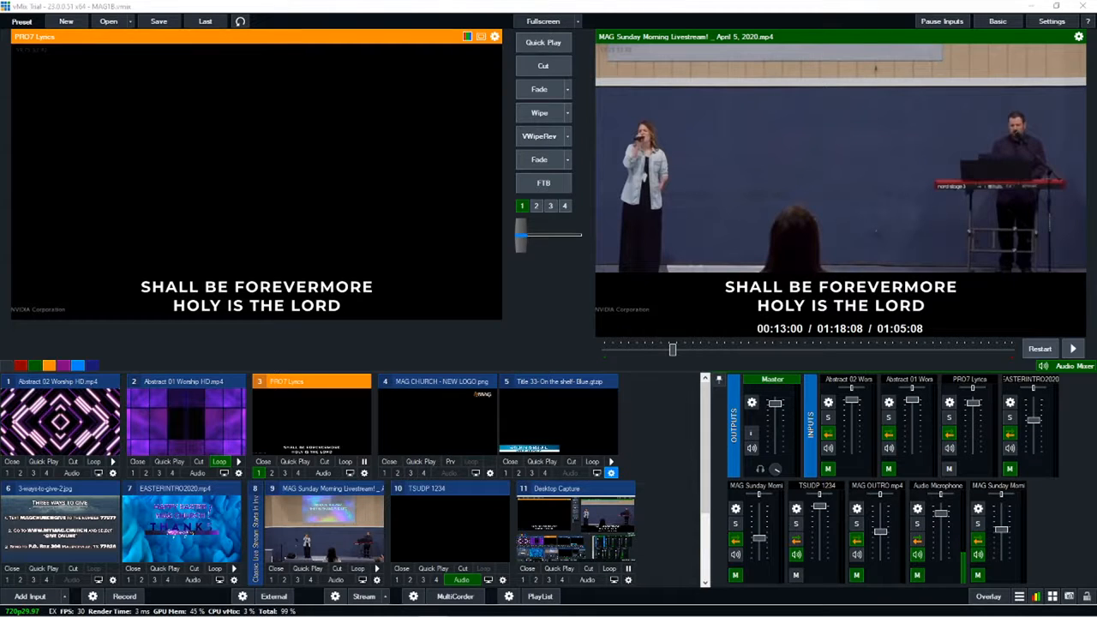
key("alt+Tab")
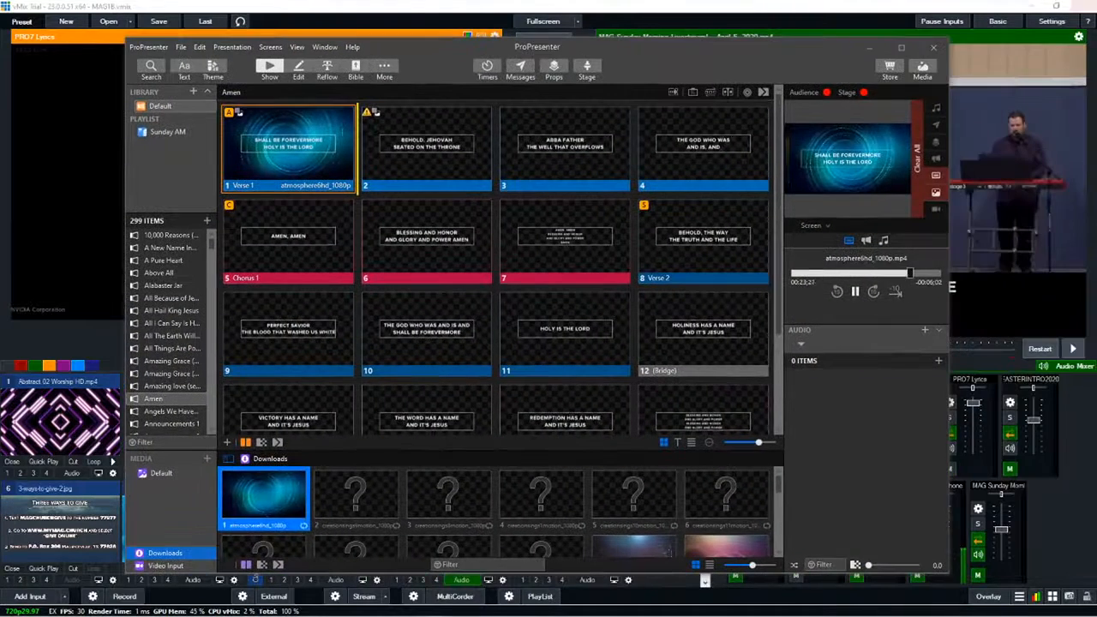
- Enlarge the ProPresenter window to view the Amen lyric slides, and move it off this screen to return to vMix
left_click(901, 48)
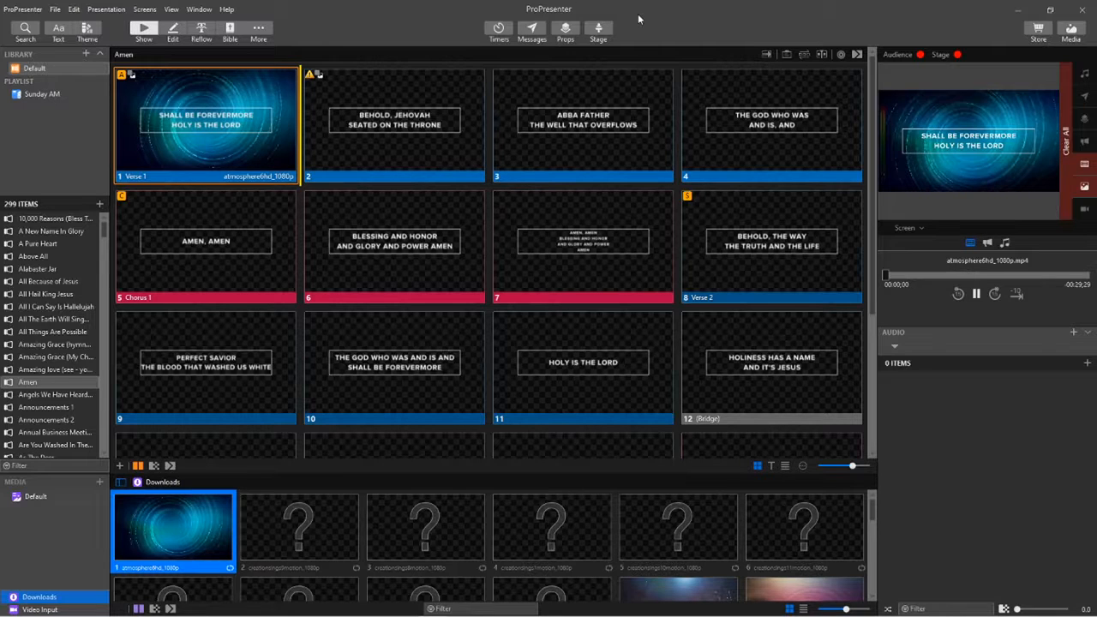
left_click_drag(640, 13, 1096, 15)
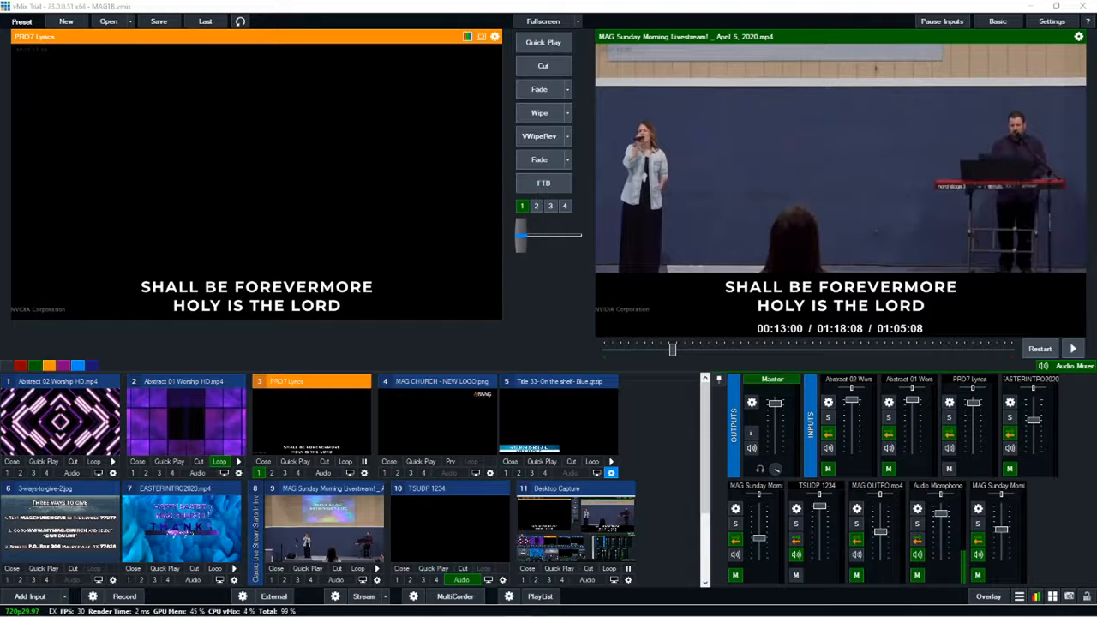
- Preview the MAG Sunday Morning Livestream video in input 9 and bring it live with the VWipeRev transition
left_click(553, 424)
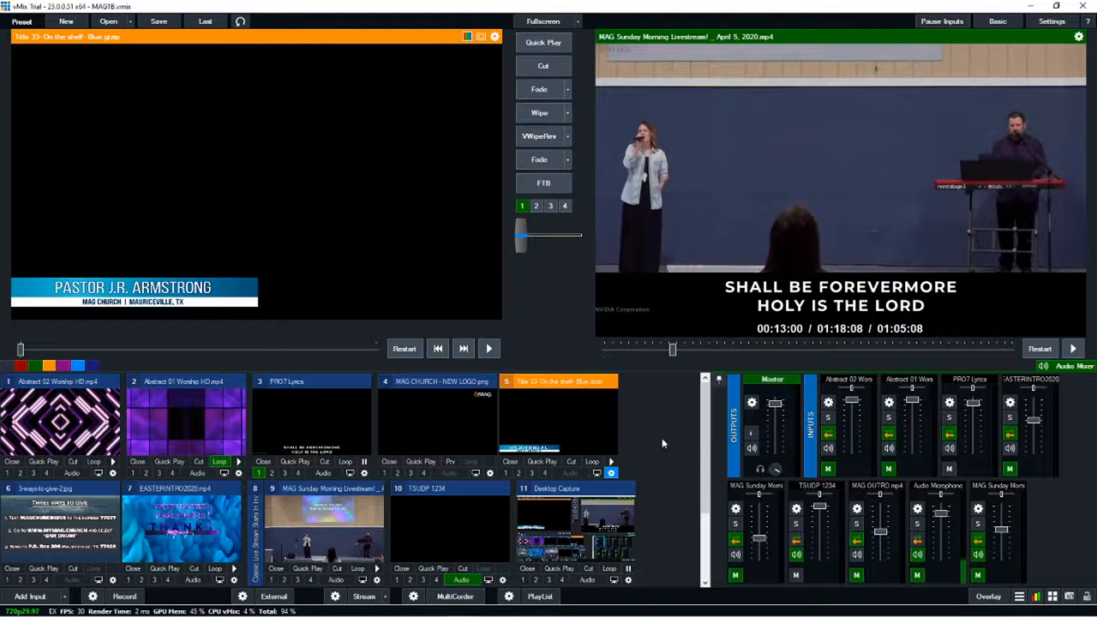
scroll(705, 505, "down", 2)
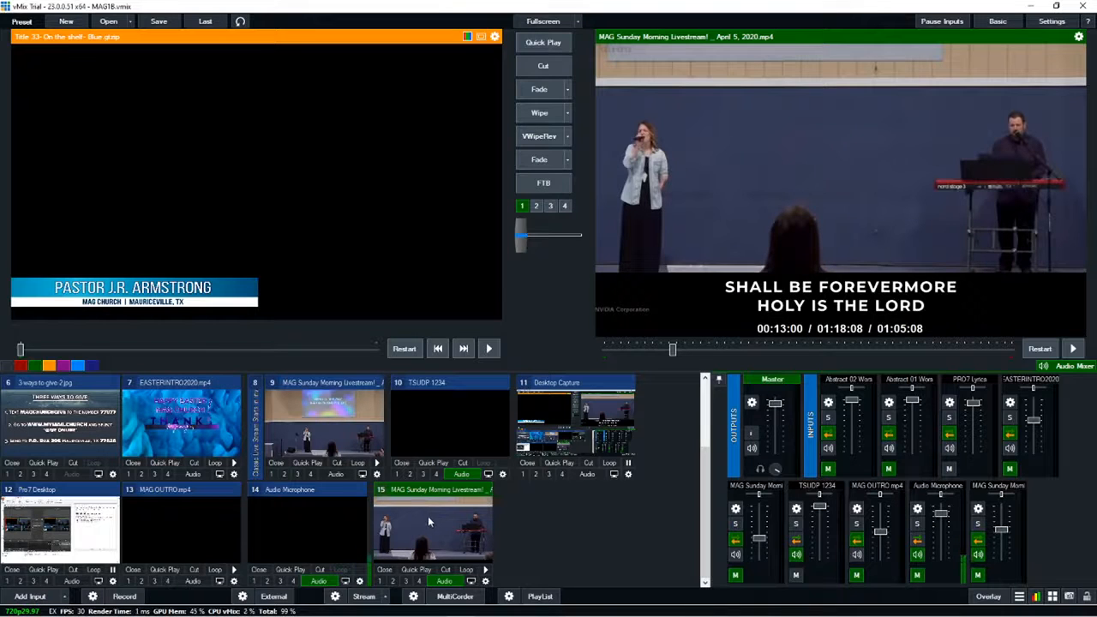
scroll(581, 522, "up", 2)
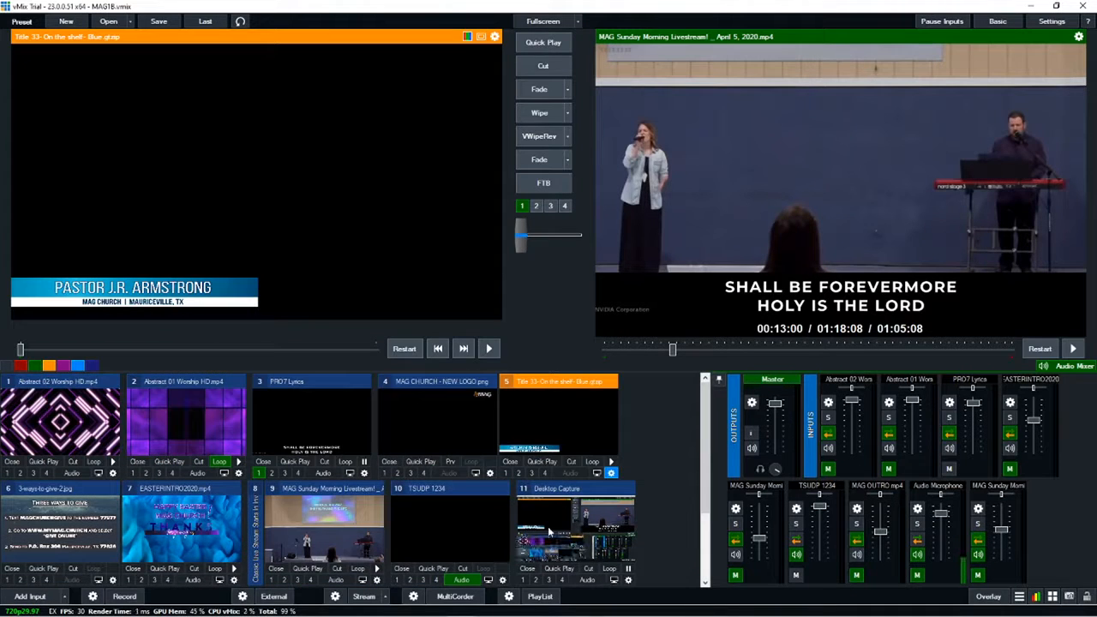
scroll(523, 530, "down", 1)
scroll(525, 530, "down", 1)
left_click(327, 456)
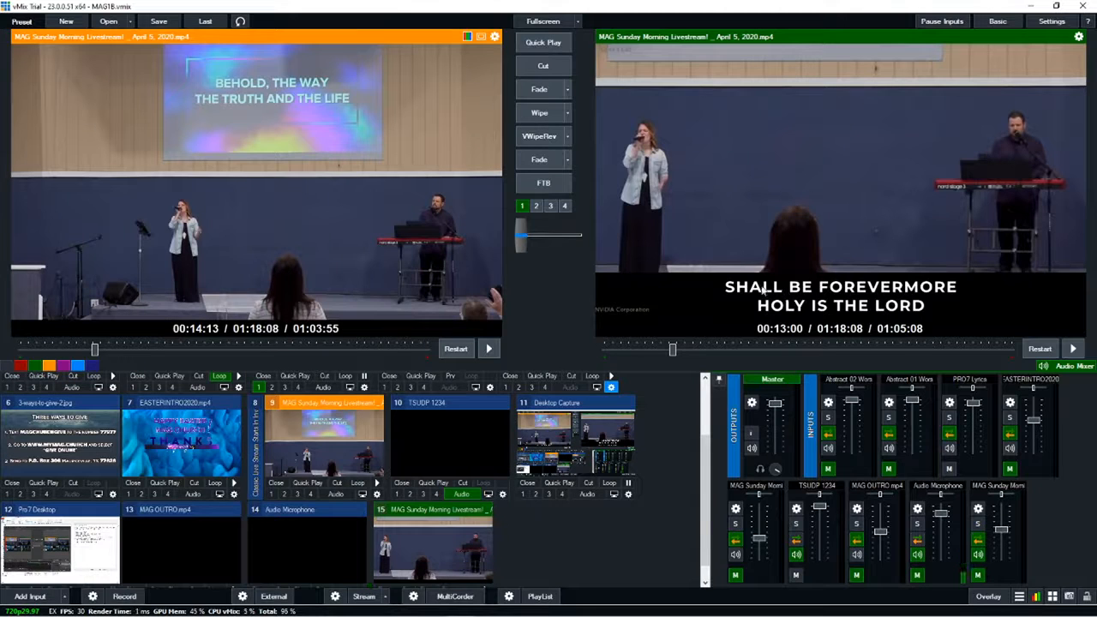
left_click(538, 137)
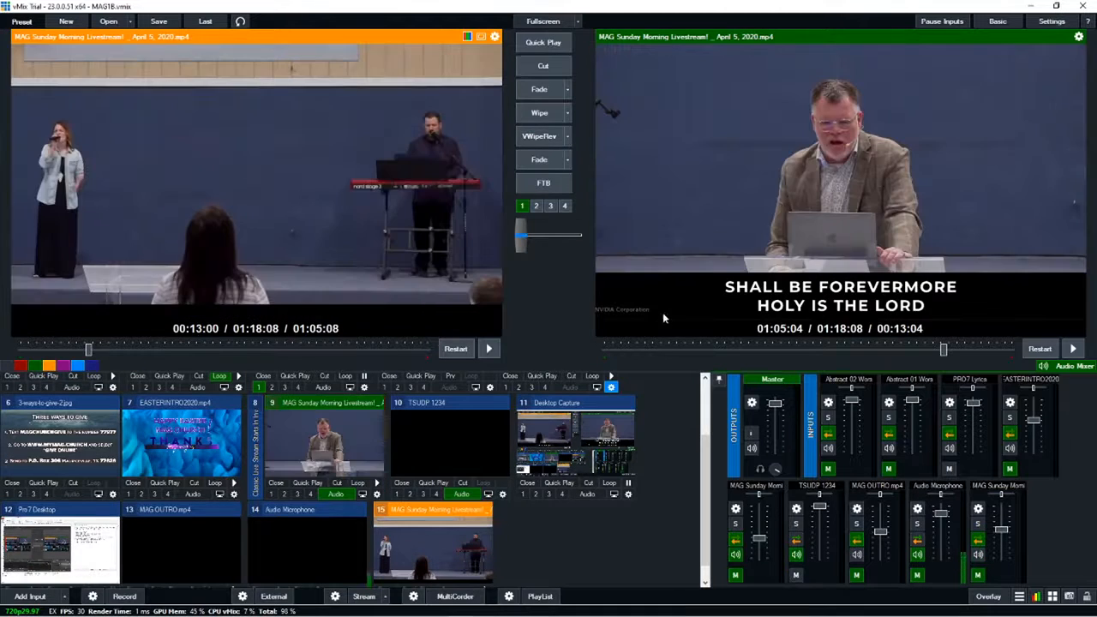
- Turn off the PRO7 Lyrics overlay and briefly show the Title 33 On the shelf Blue lower third as overlay 1
scroll(524, 512, "up", 1)
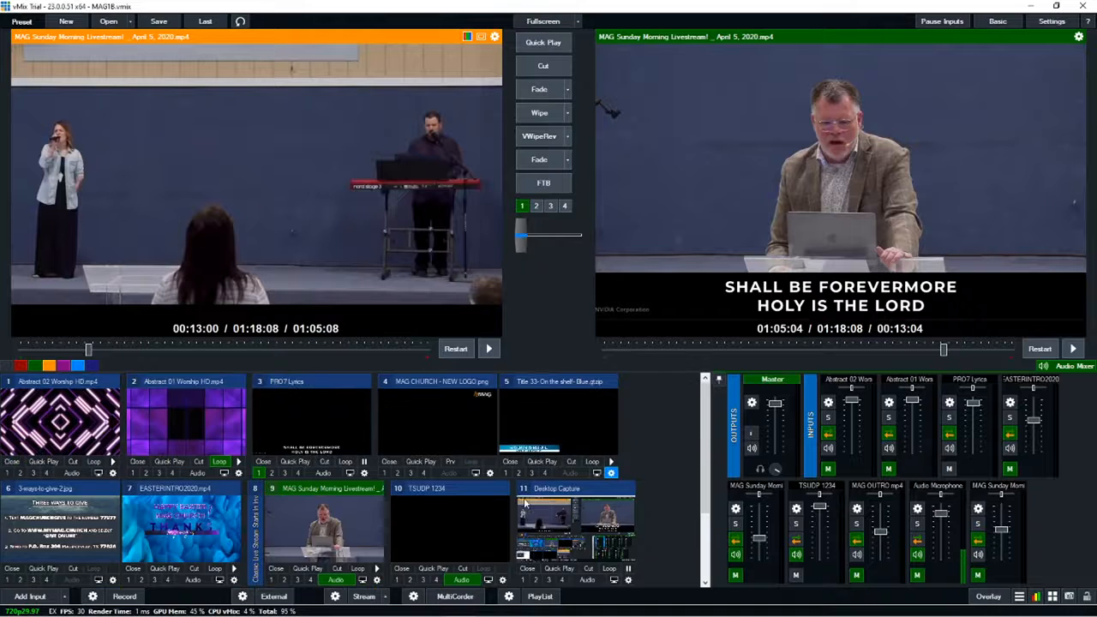
left_click(259, 474)
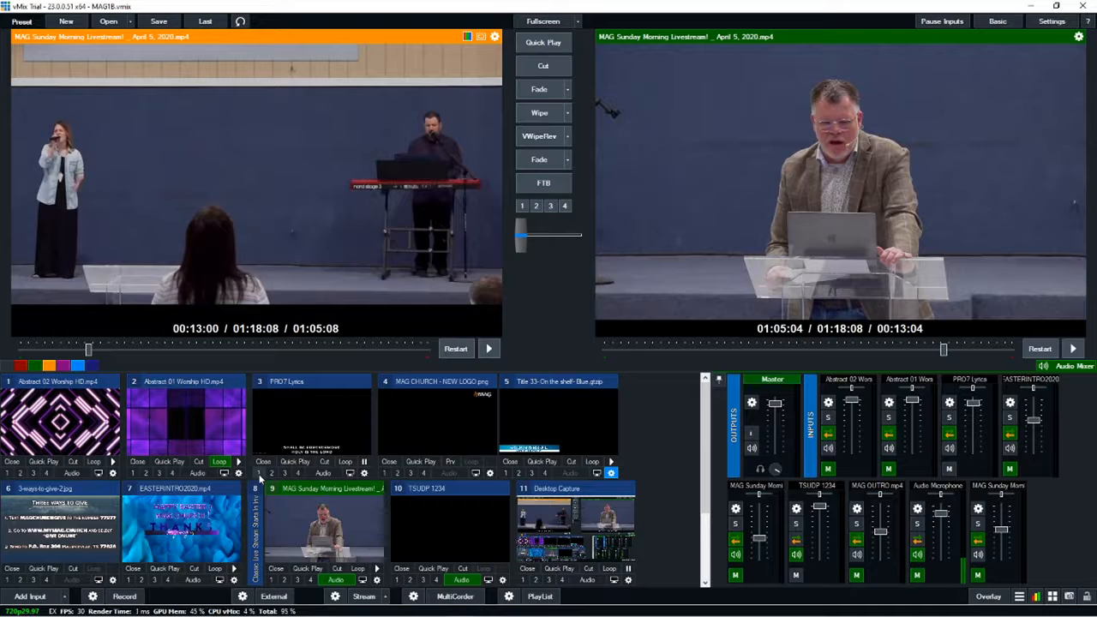
left_click(507, 473)
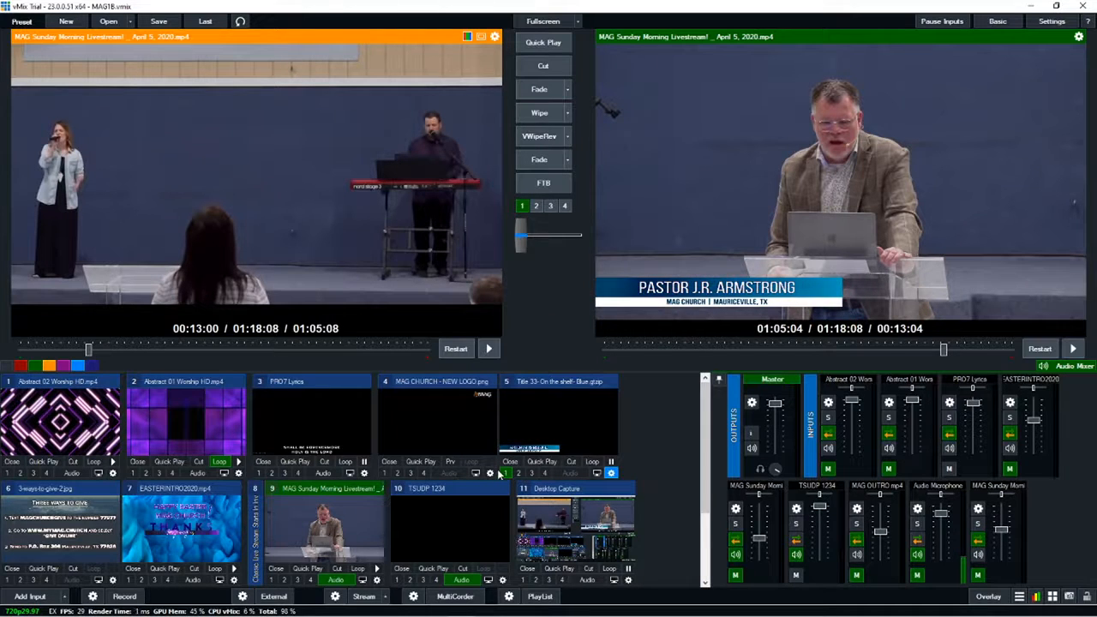
- Add the GT title template Title 33 On the shelf Peach as a new input with number 1
scroll(667, 540, "down", 2)
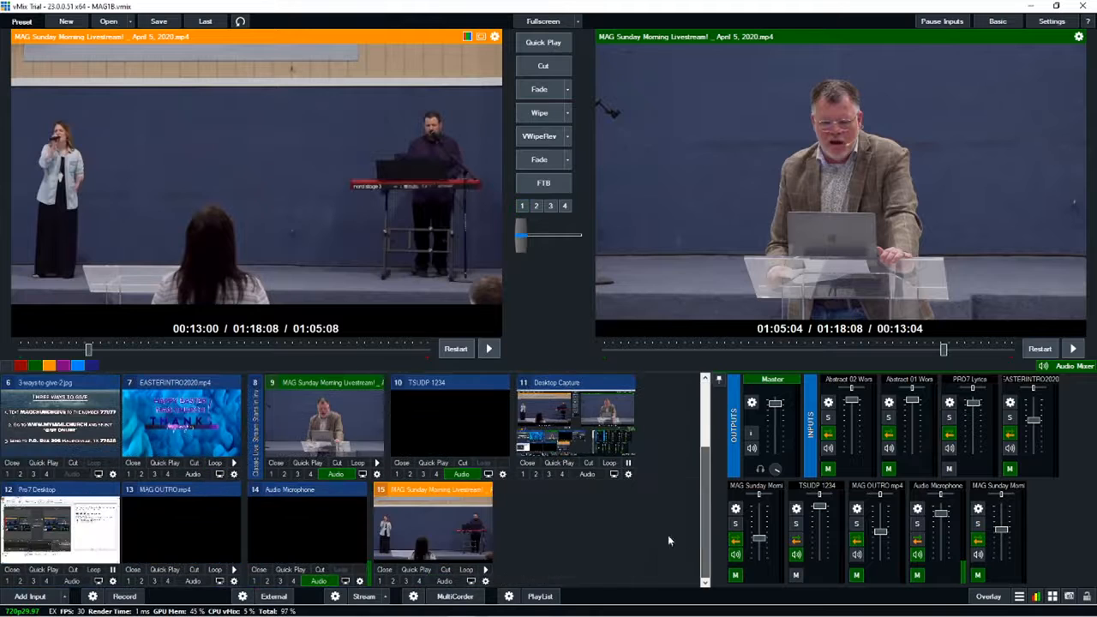
left_click(34, 596)
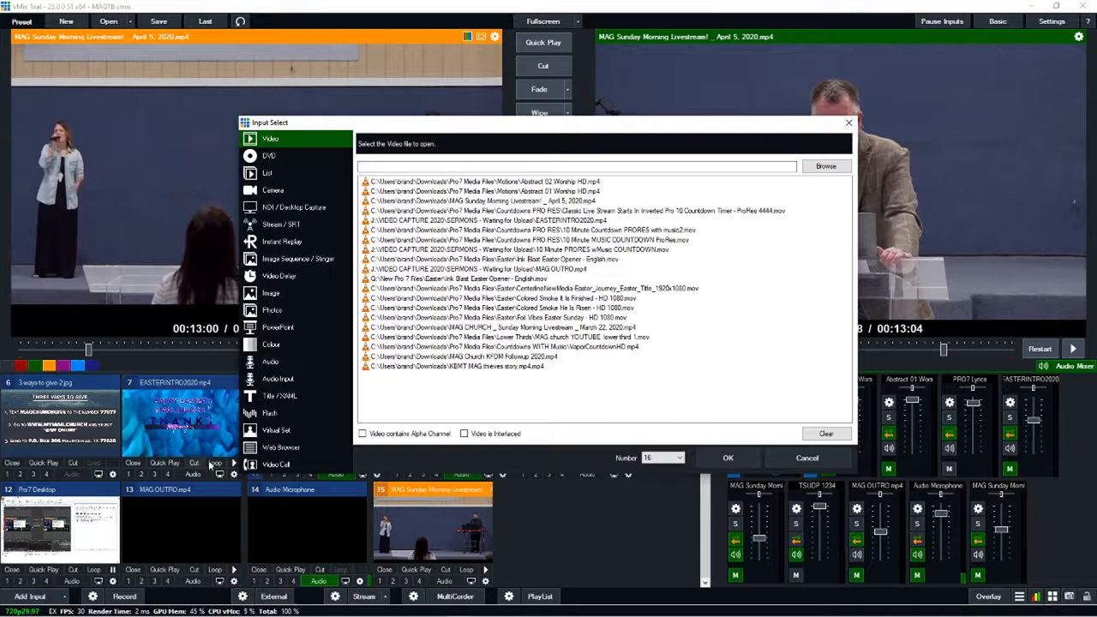
left_click(295, 394)
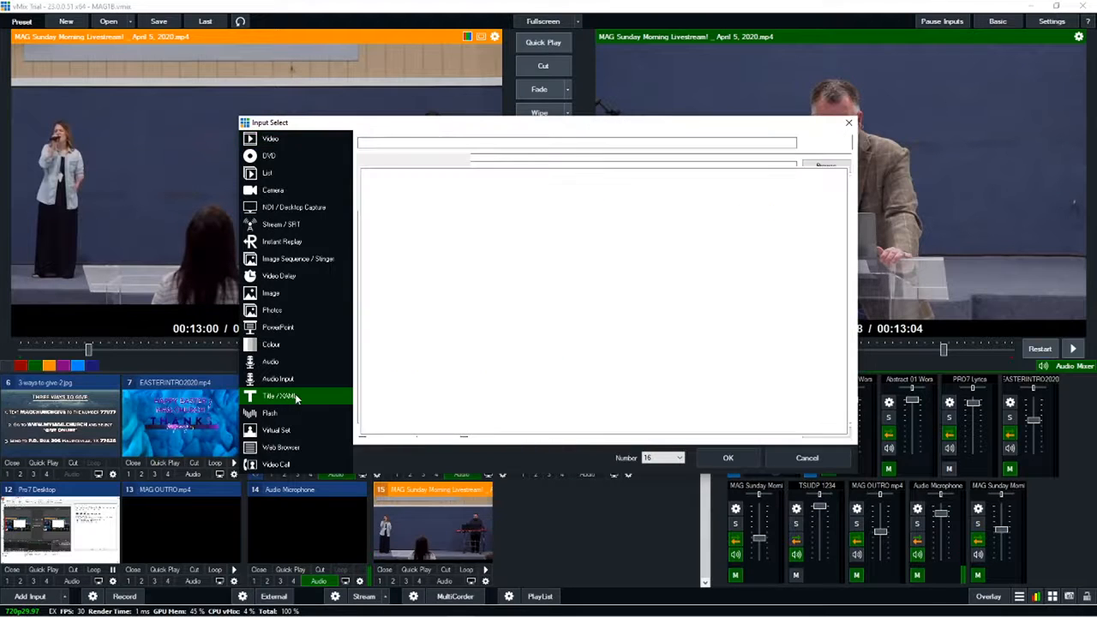
left_click_drag(841, 192, 827, 387)
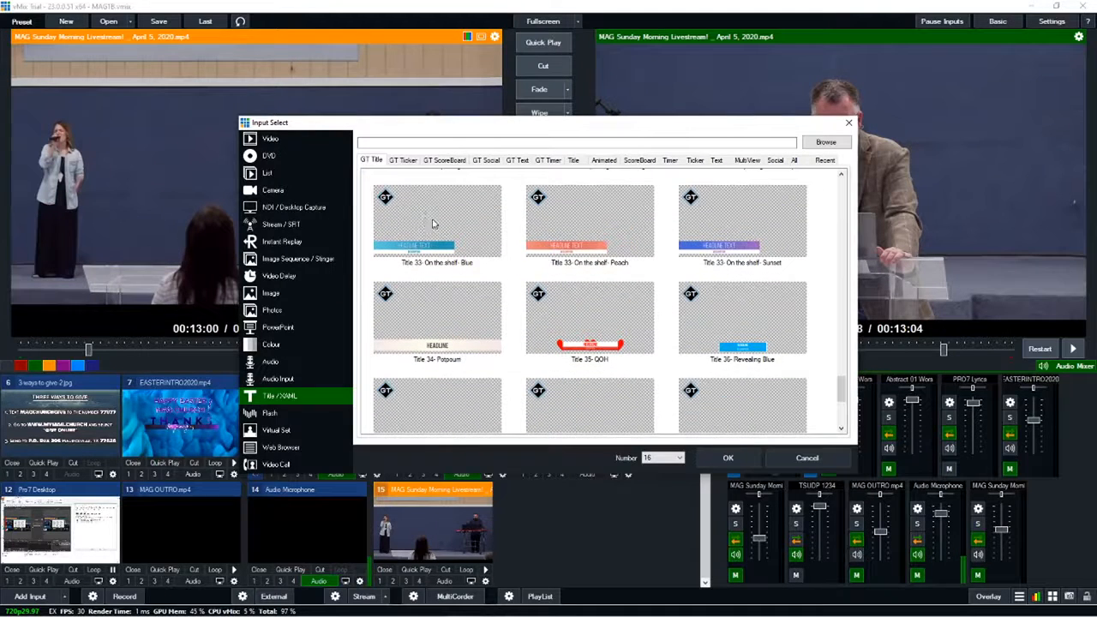
left_click(600, 229)
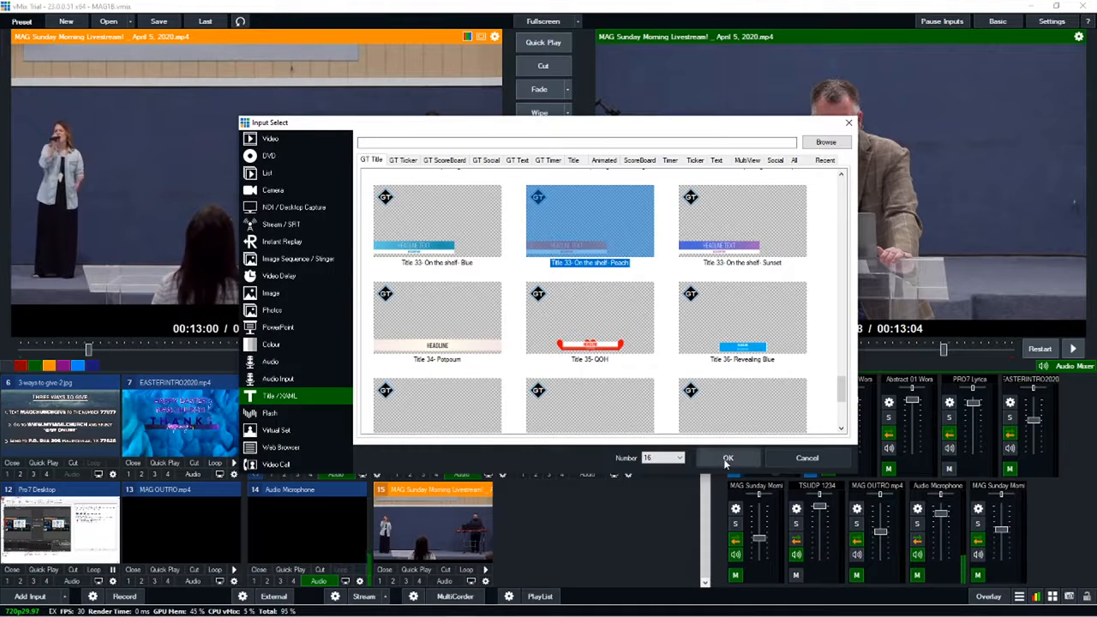
left_click(678, 460)
left_click(660, 467)
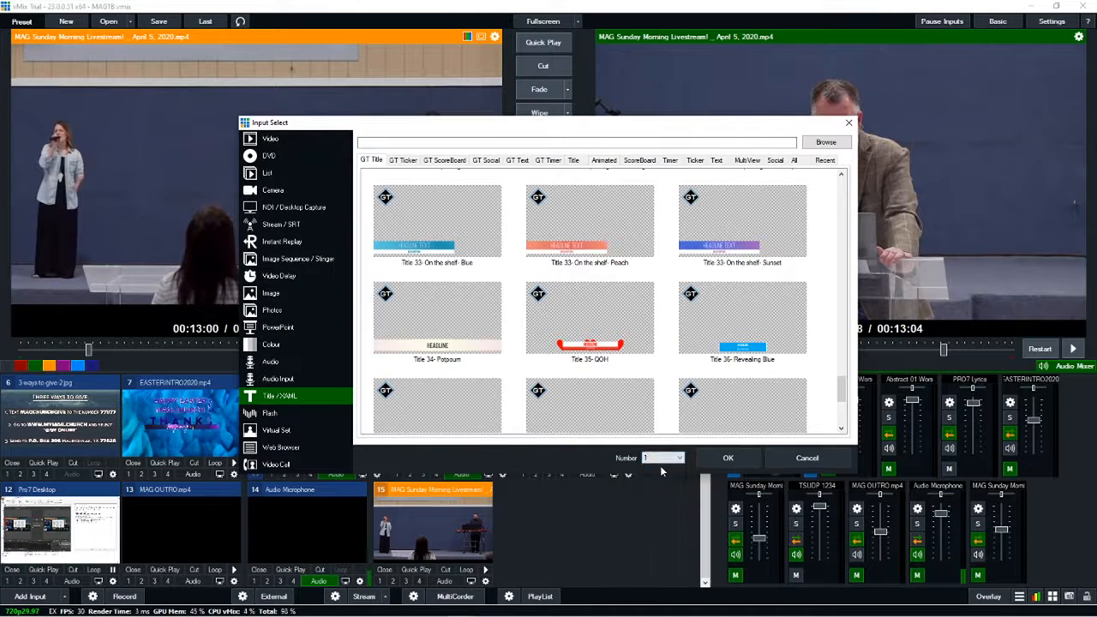
left_click(724, 460)
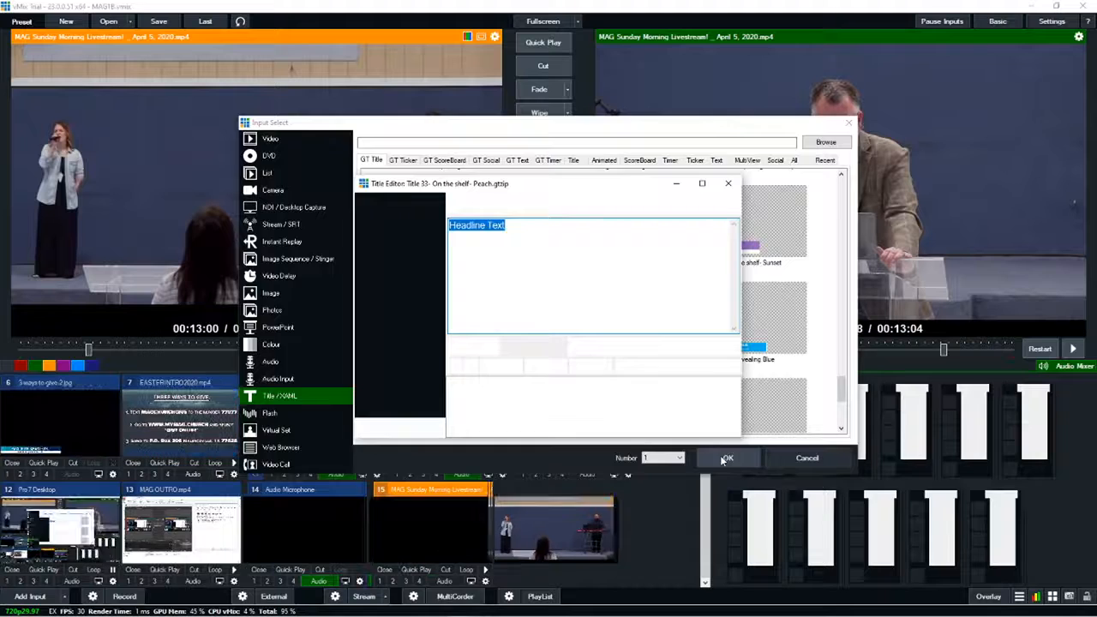
- Enter the evangelist's title and full name as the headline and "MAG Church, Mauriceville, TX" as the description, and close the title editor
type("E")
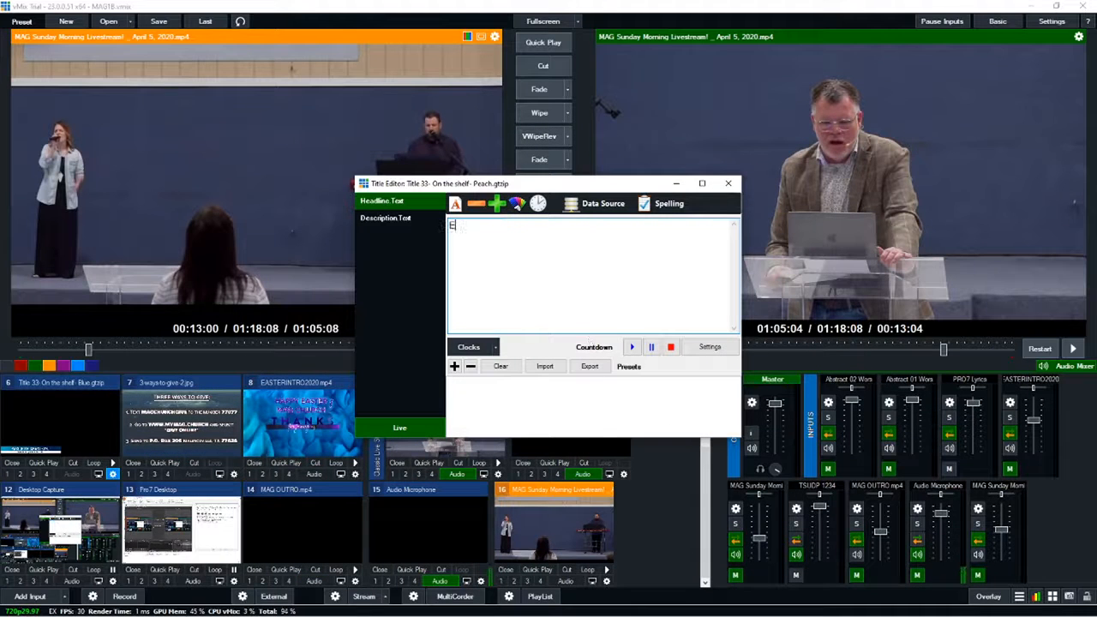
type("vangelist Bob Smith")
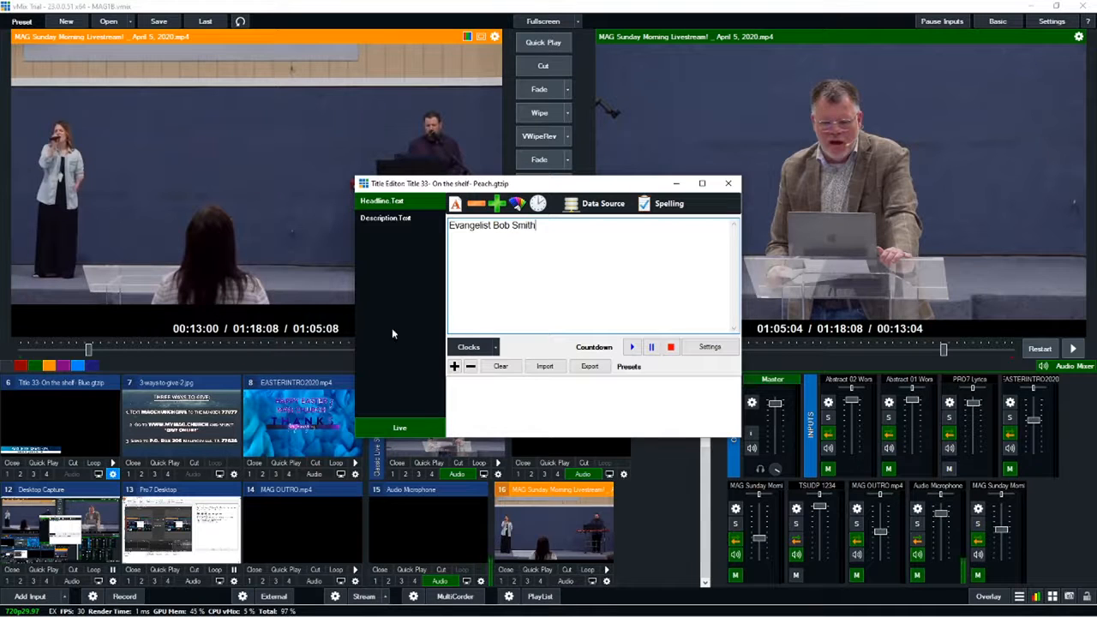
left_click(408, 221)
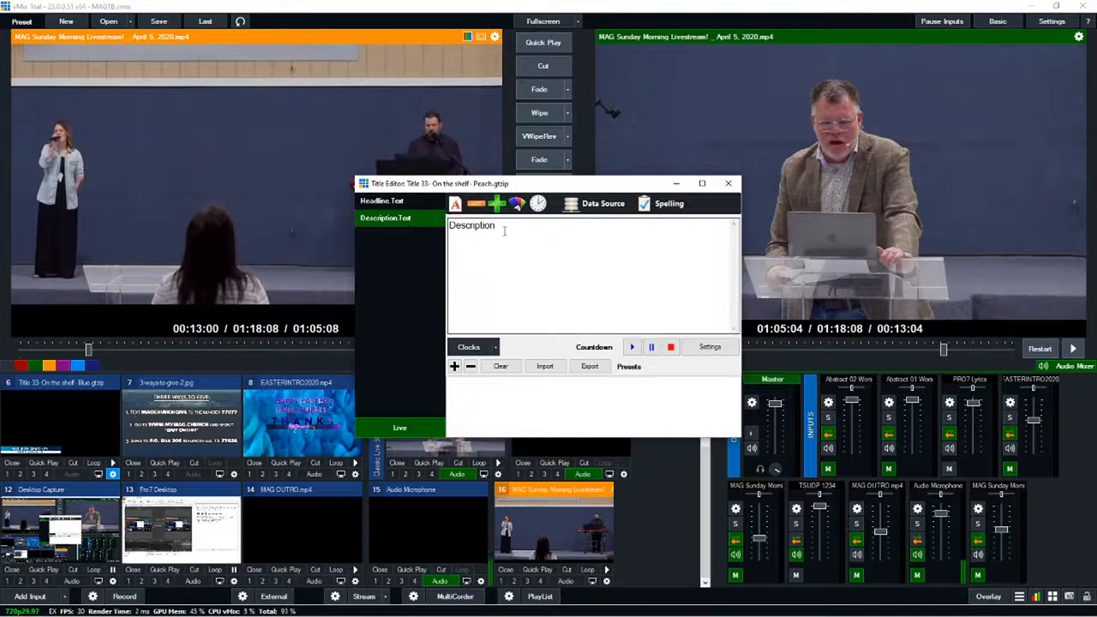
double_click(447, 227)
type("MAG Church")
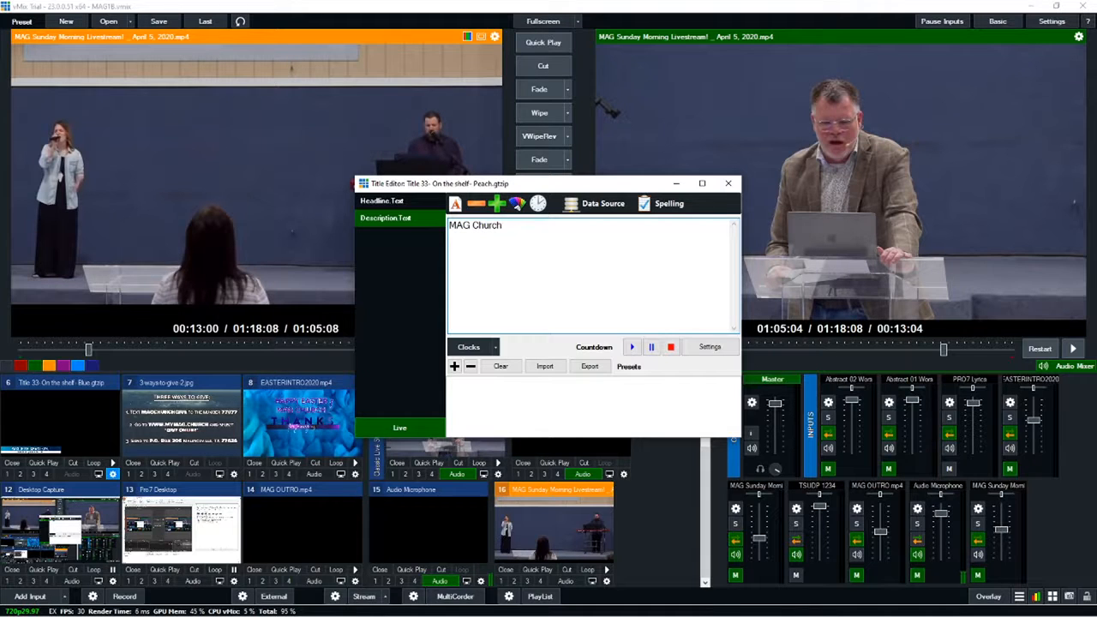
type(", Mauriceville, TX")
left_click(424, 425)
left_click(728, 183)
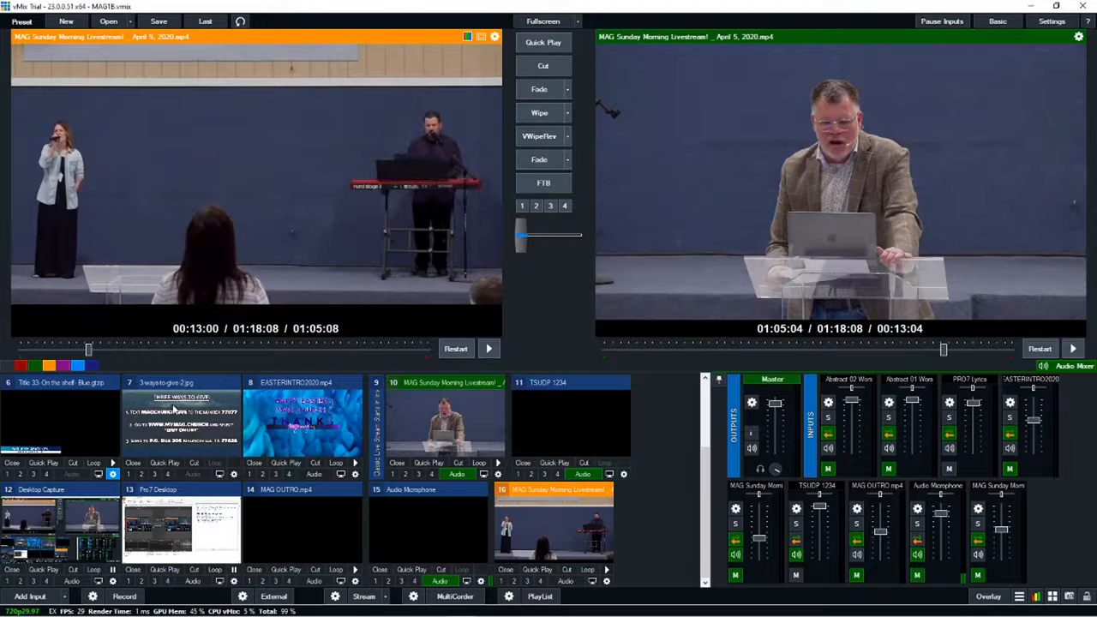
- Preview the new Peach title in input 1 and show it as overlay 1 on the live video
scroll(188, 487, "up", 1)
scroll(216, 479, "down", 1)
scroll(147, 472, "up", 1)
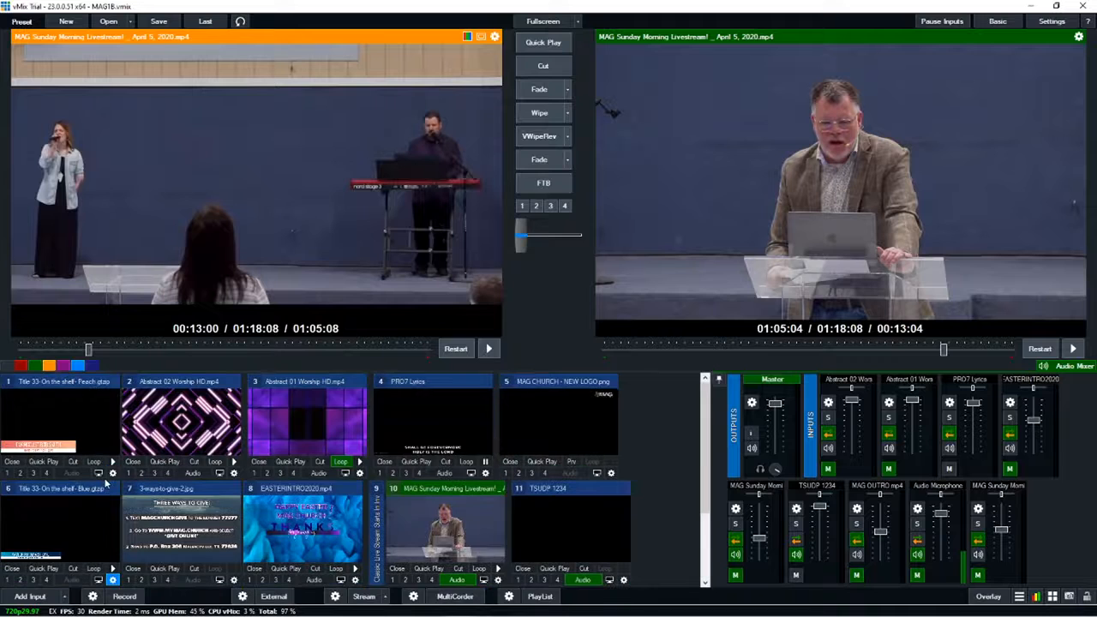
left_click(62, 411)
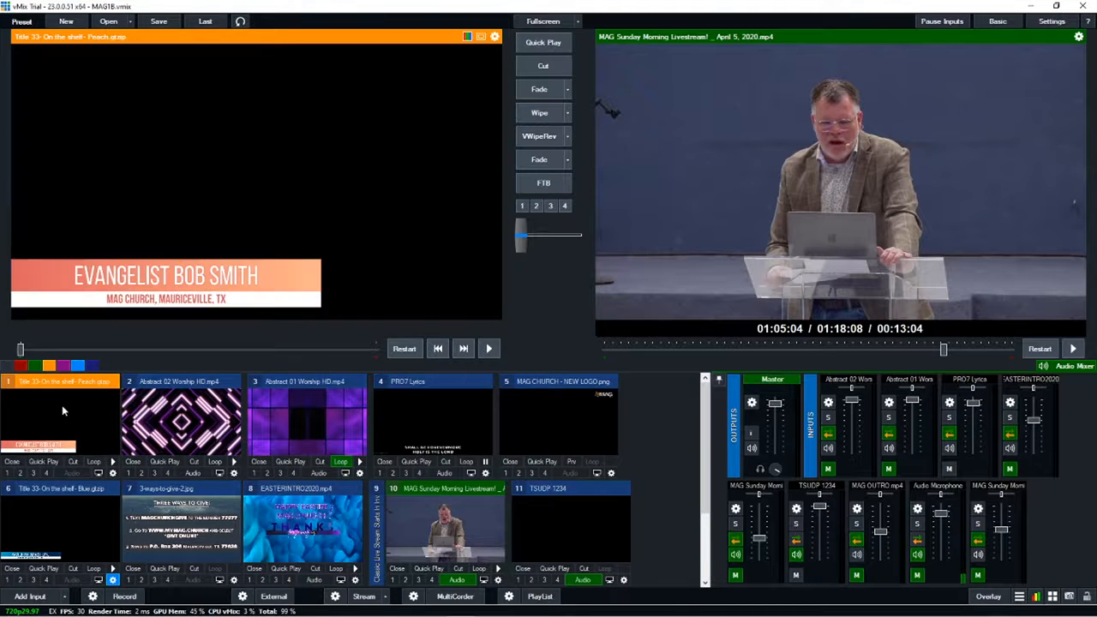
left_click(8, 473)
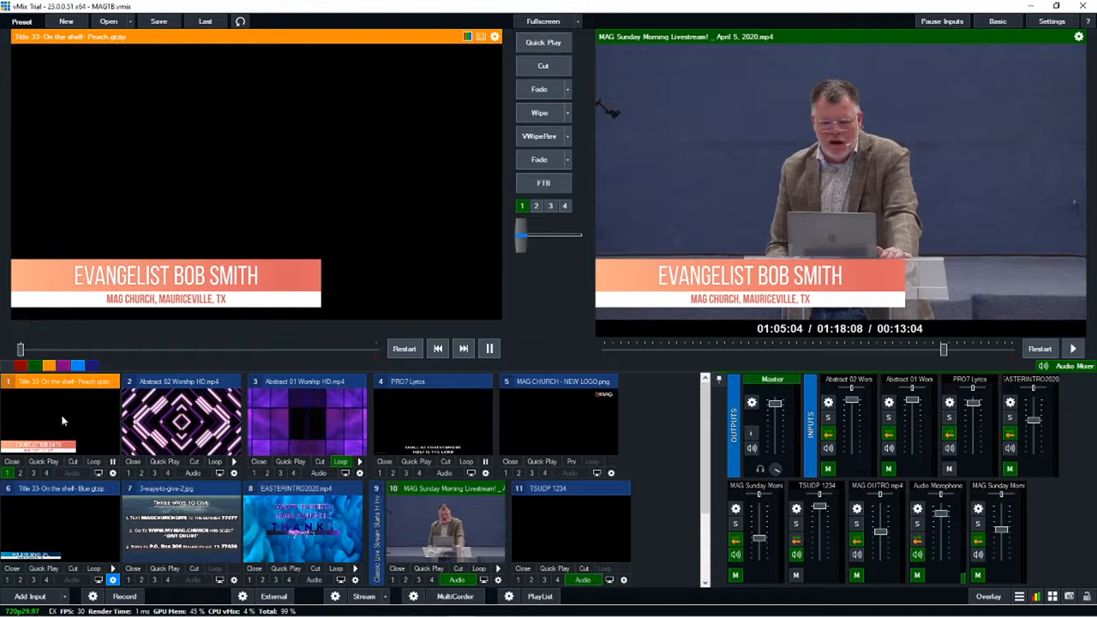
- Scale the Peach title to zoom 0.746 and reposition it to Pan X -0.278 and Pan Y -0.242
left_click(113, 473)
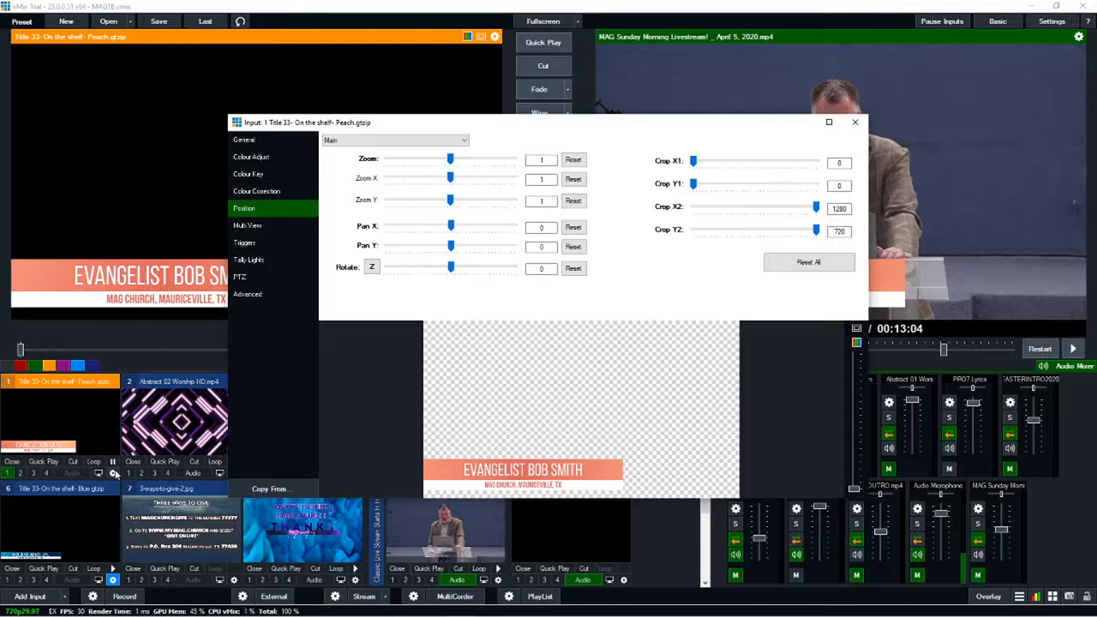
left_click_drag(580, 128, 506, 355)
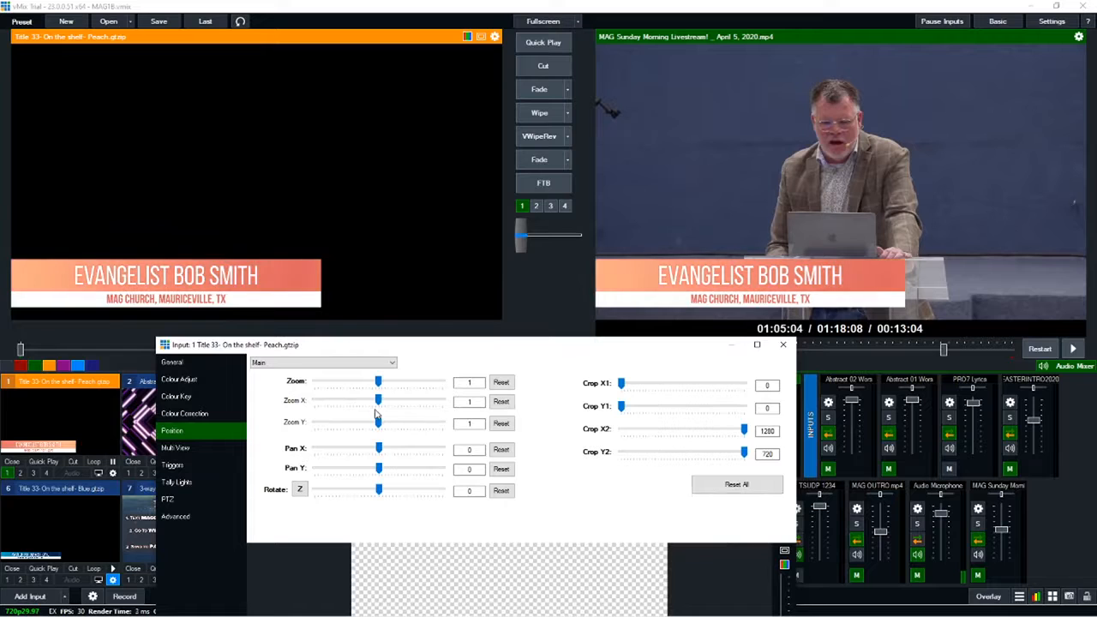
left_click_drag(378, 382, 362, 385)
left_click_drag(378, 448, 371, 477)
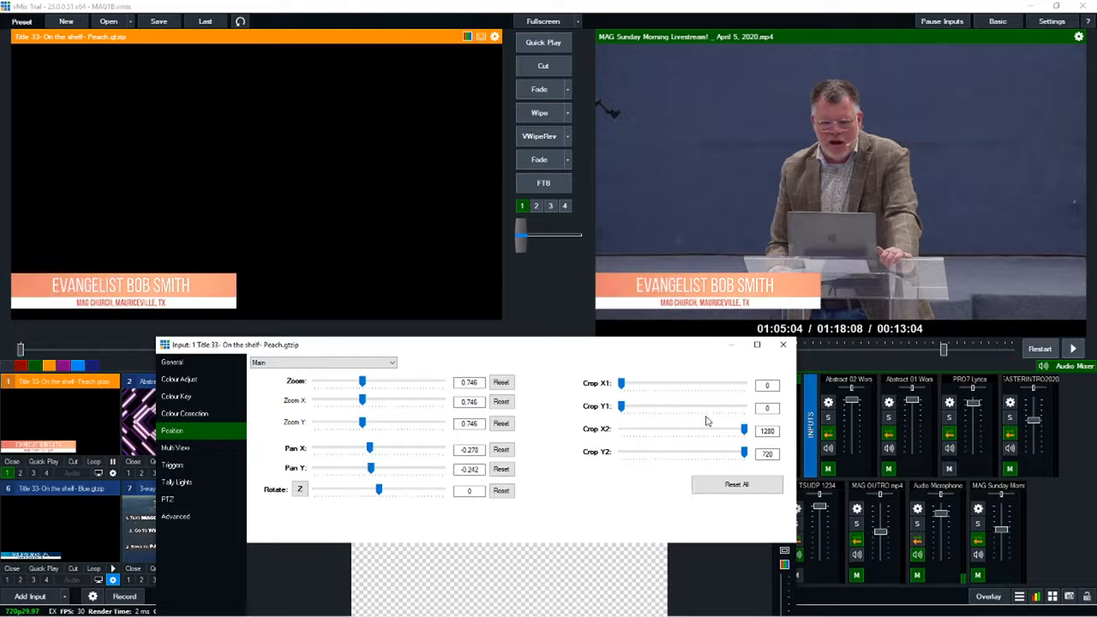
left_click_drag(653, 346, 532, 187)
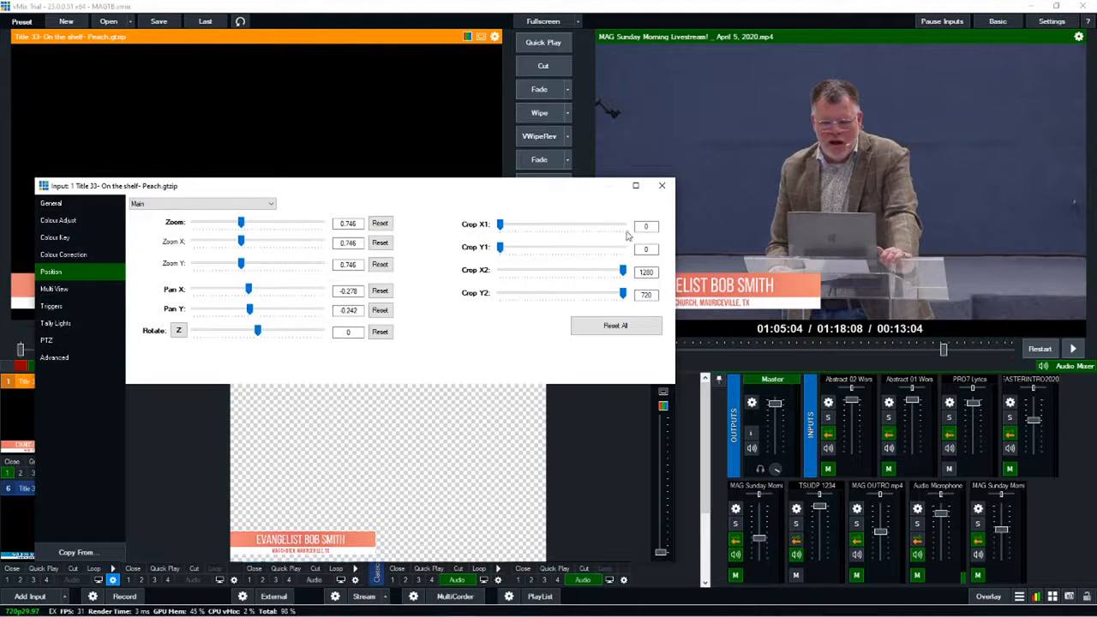
left_click(661, 185)
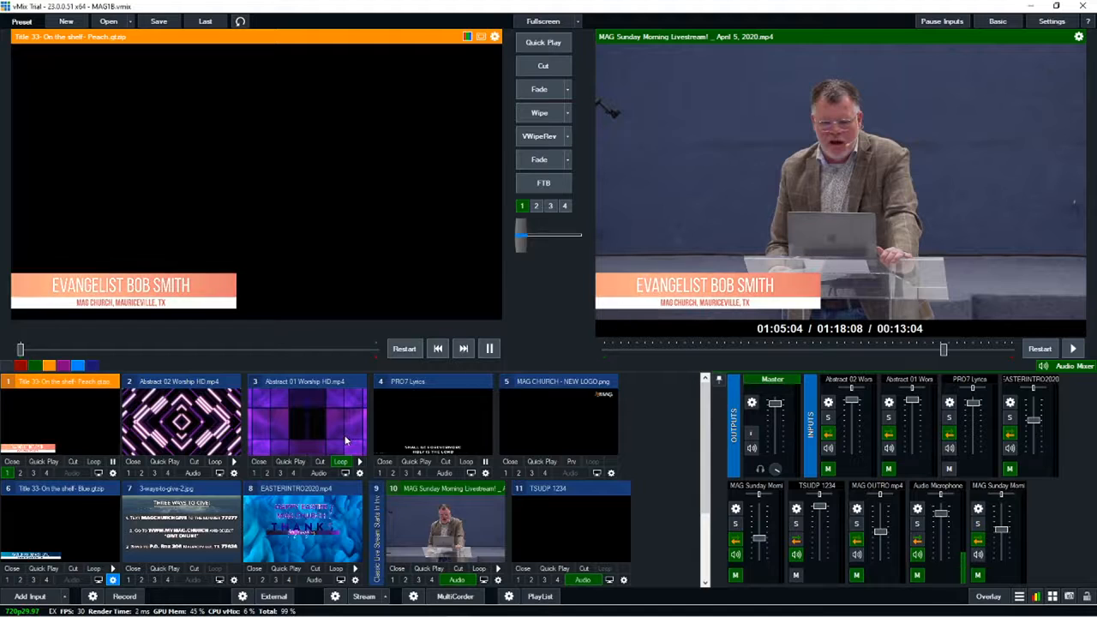
- Toggle the resized Peach title off and on as overlay 1, ending with the overlay turned off
left_click(7, 473)
left_click(8, 473)
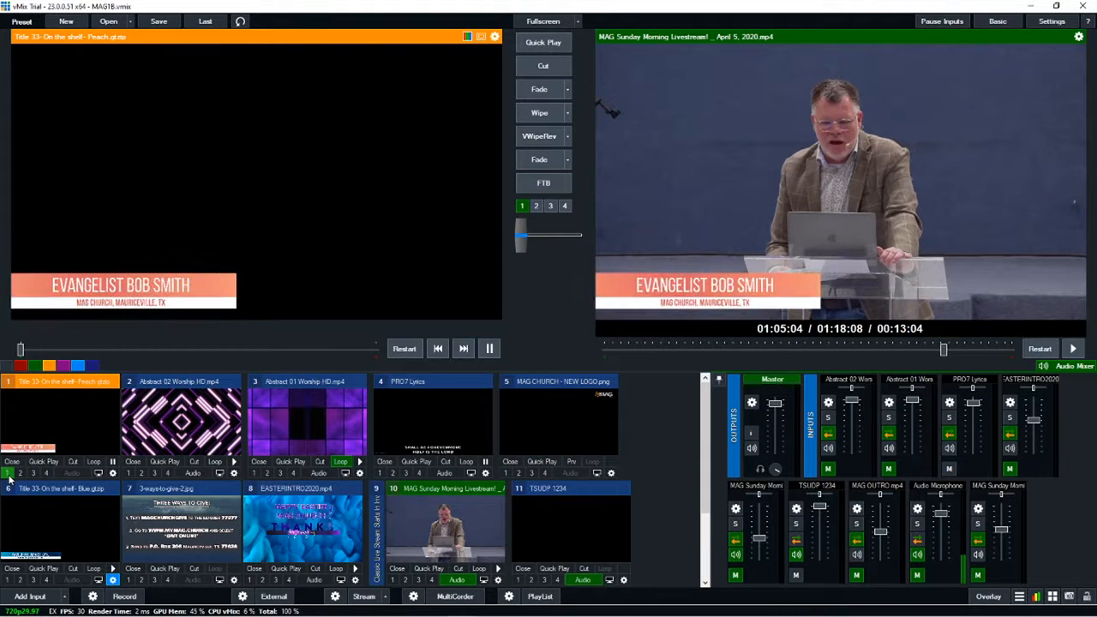
left_click(8, 473)
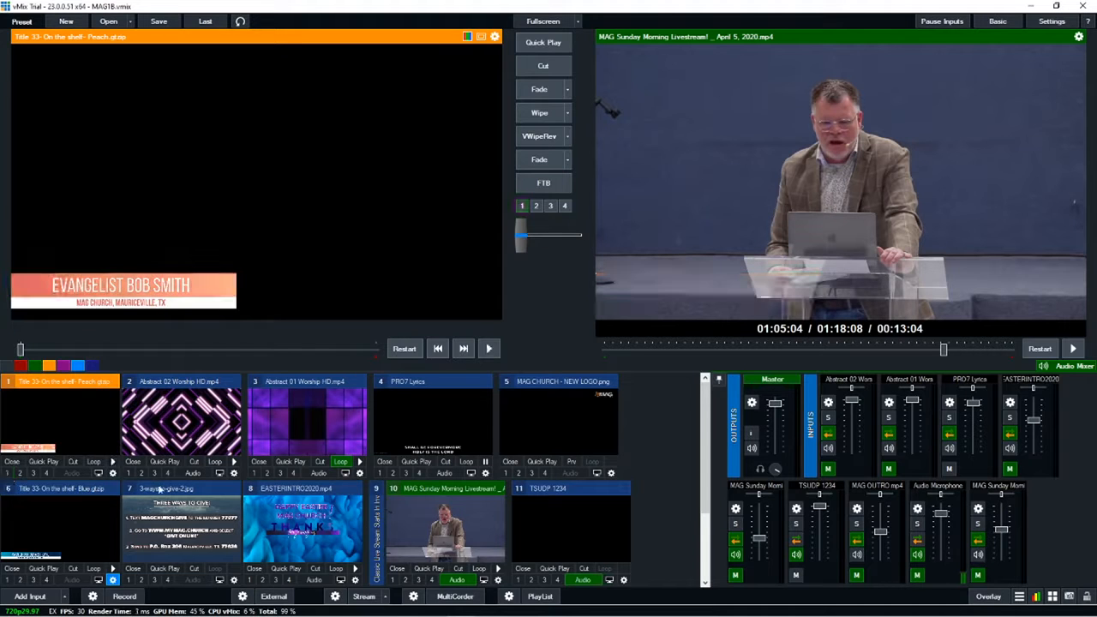